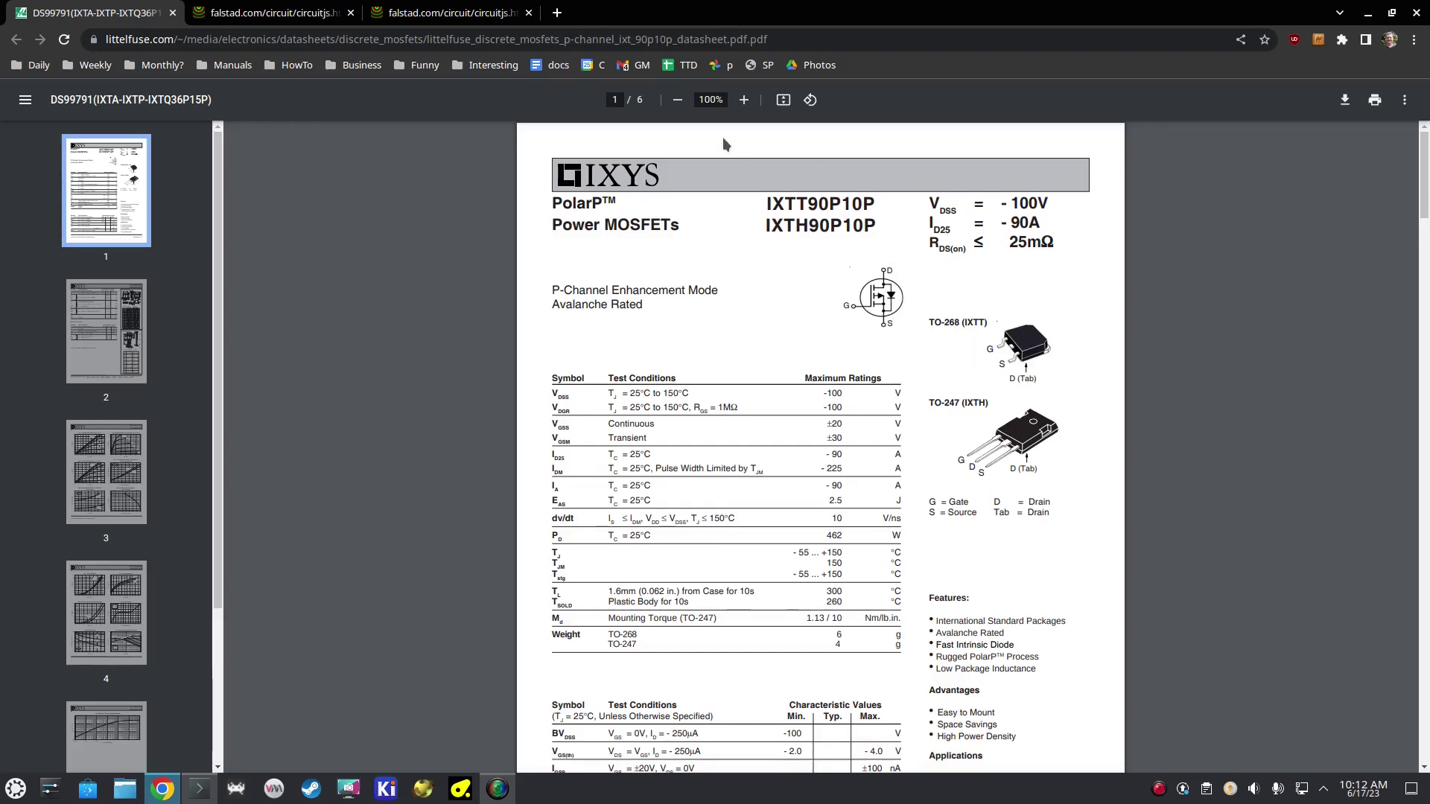
Switch to the potentiometer-controlled P-channel MOSFET circuit and inspect the transistor, the 133m resistor and the output test point
{"action": "left_click", "coordinate": [313, 21]}
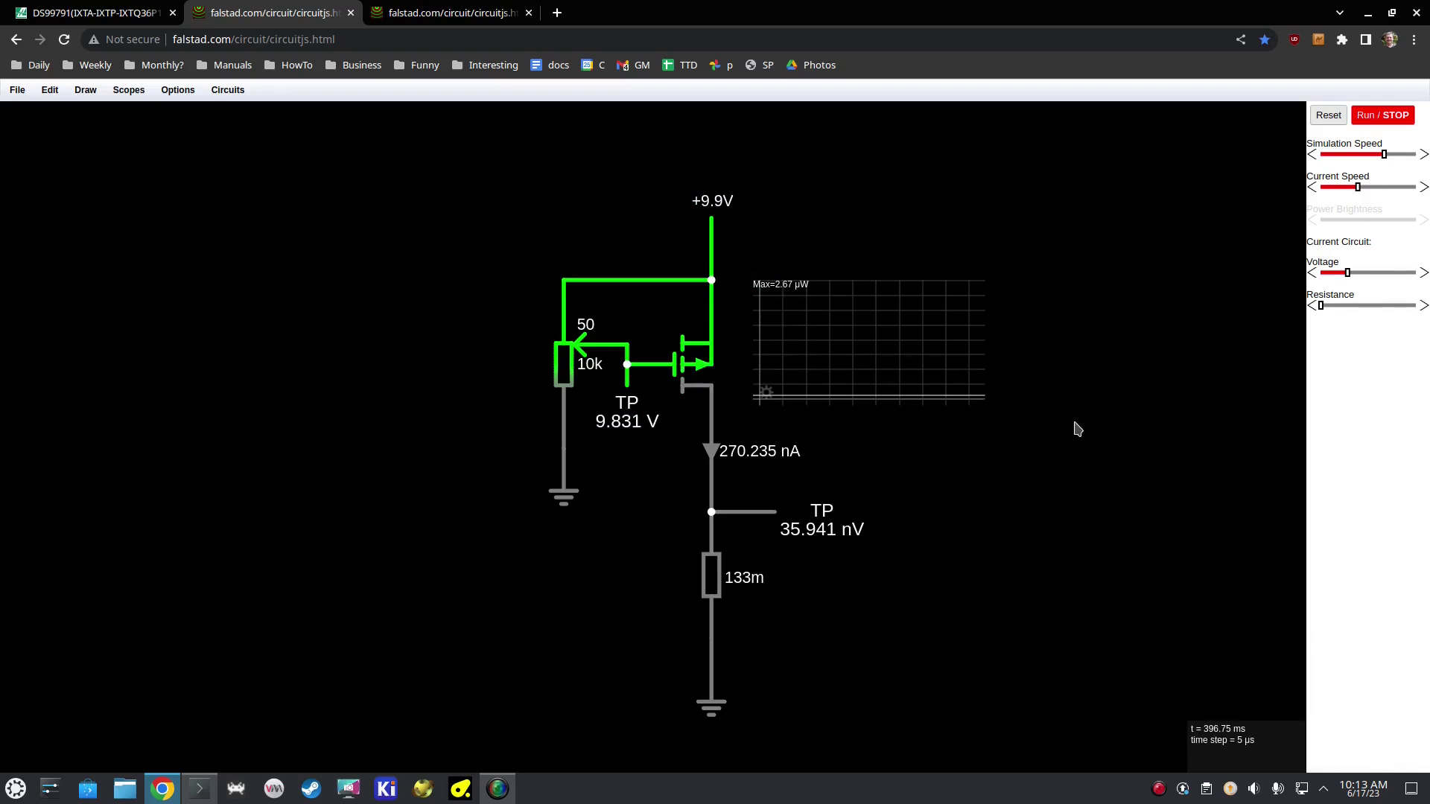
{"action": "mouse_move", "coordinate": [668, 363]}
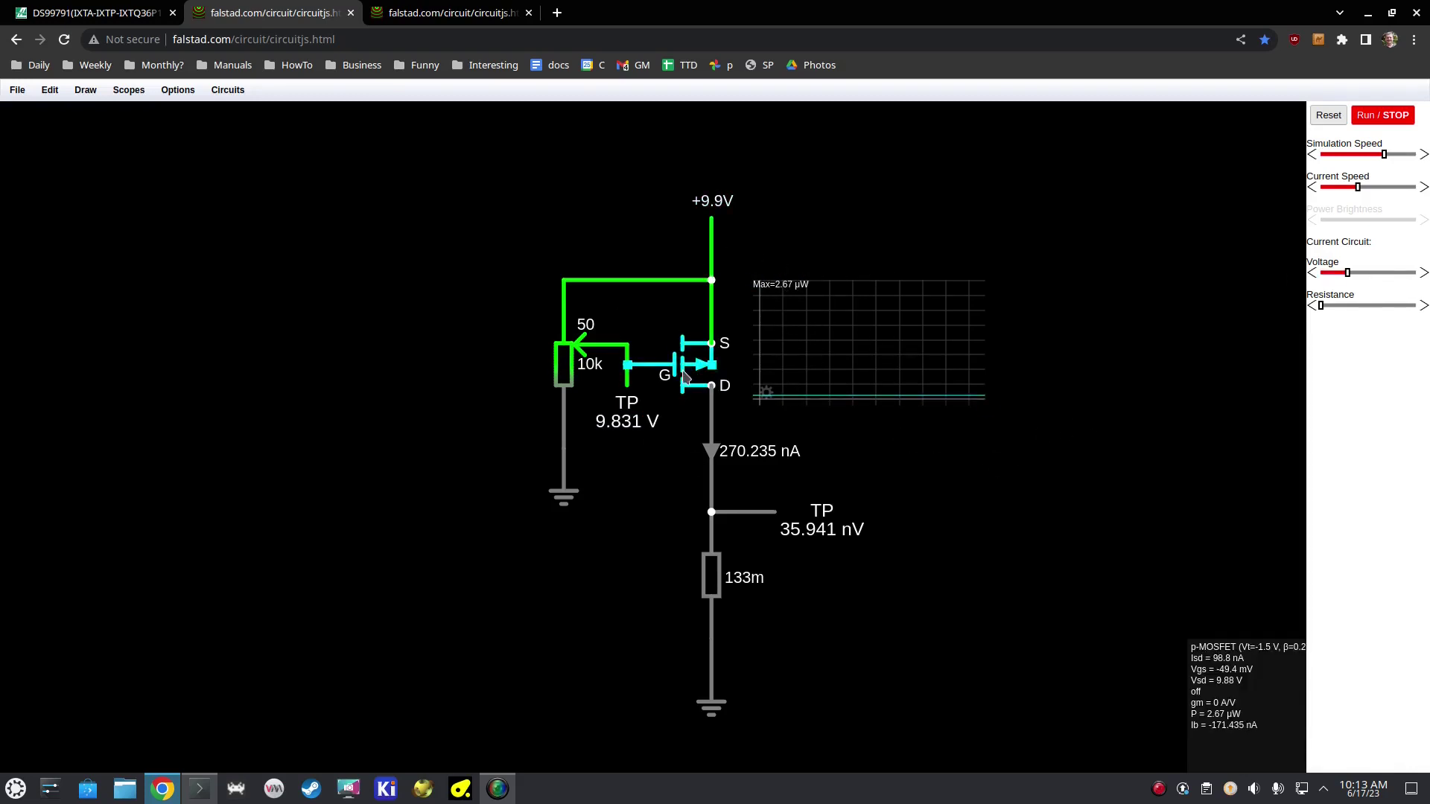
{"action": "mouse_move", "coordinate": [713, 589]}
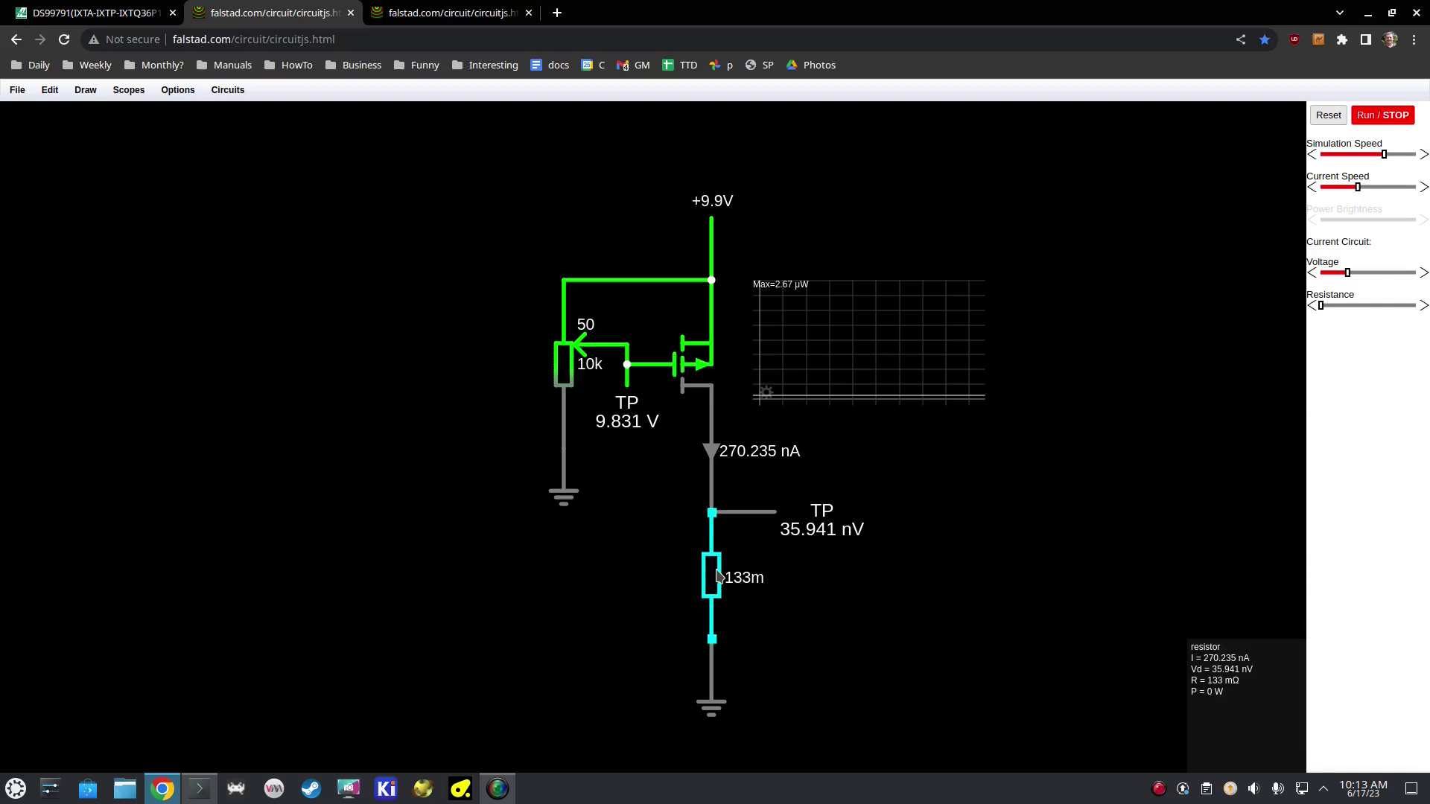
{"action": "mouse_move", "coordinate": [797, 520]}
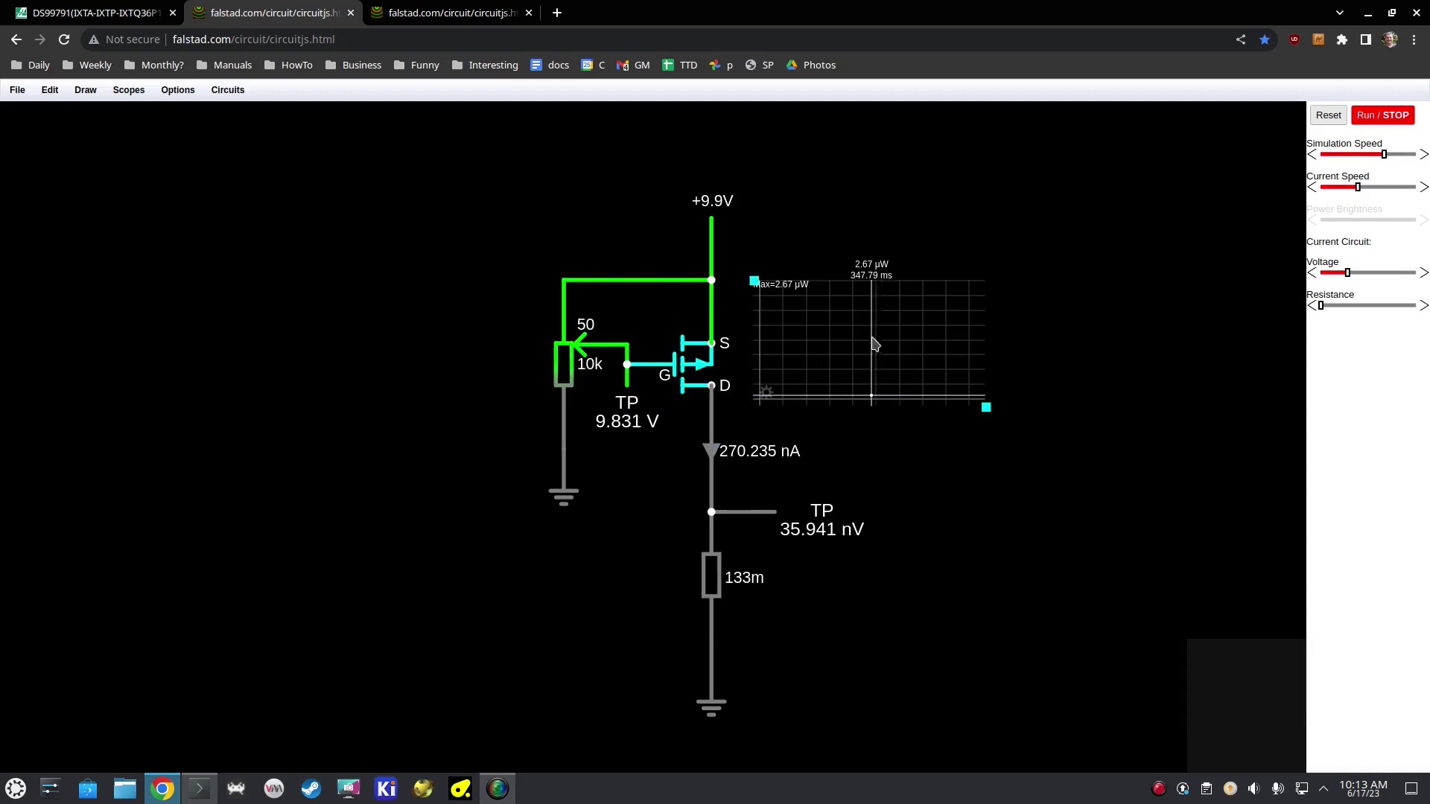
Start the simulation and raise the potentiometer's upper resistance in stages to about 8.6k
{"action": "left_click", "coordinate": [1384, 118]}
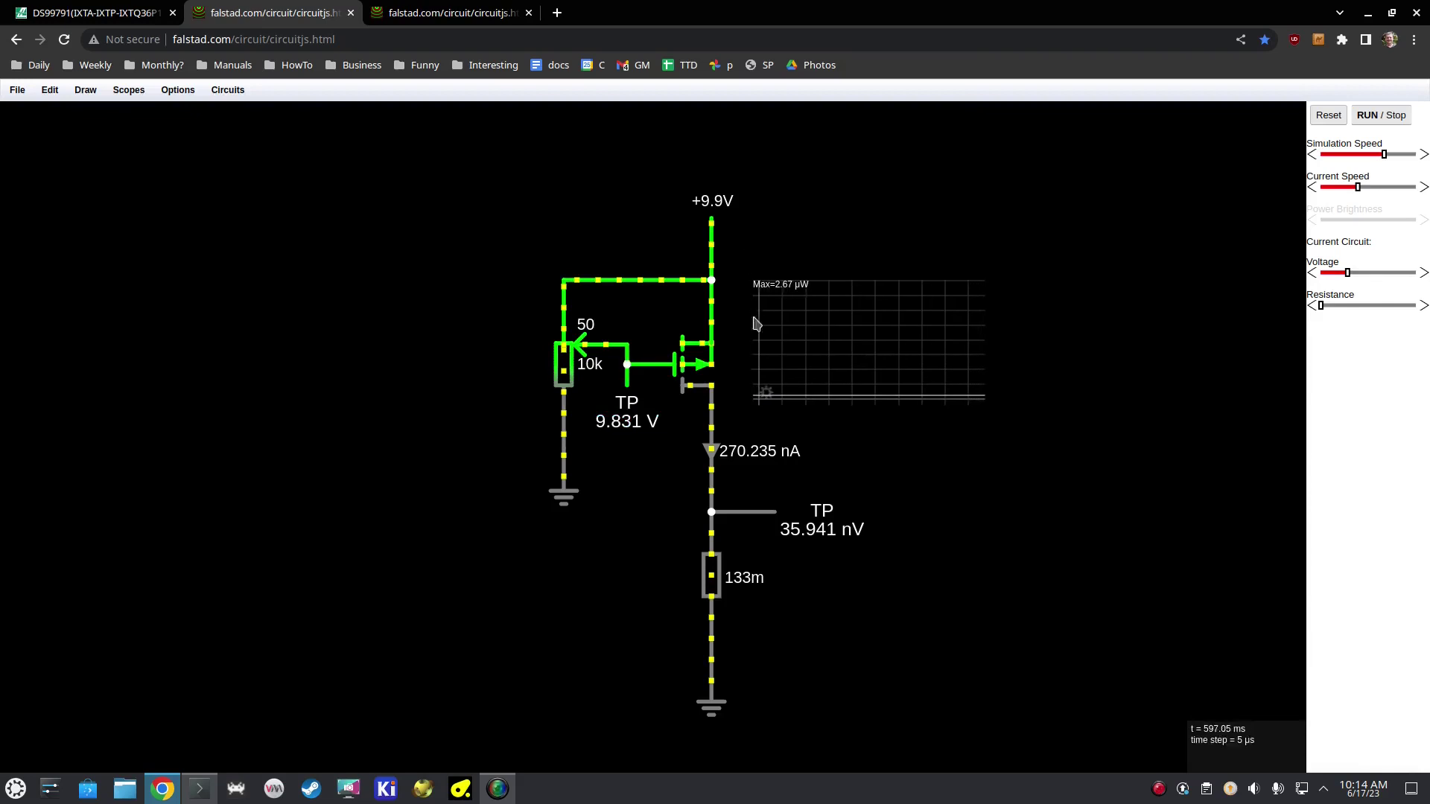
{"action": "left_click_drag", "start_coordinate": [1322, 307], "coordinate": [1351, 306]}
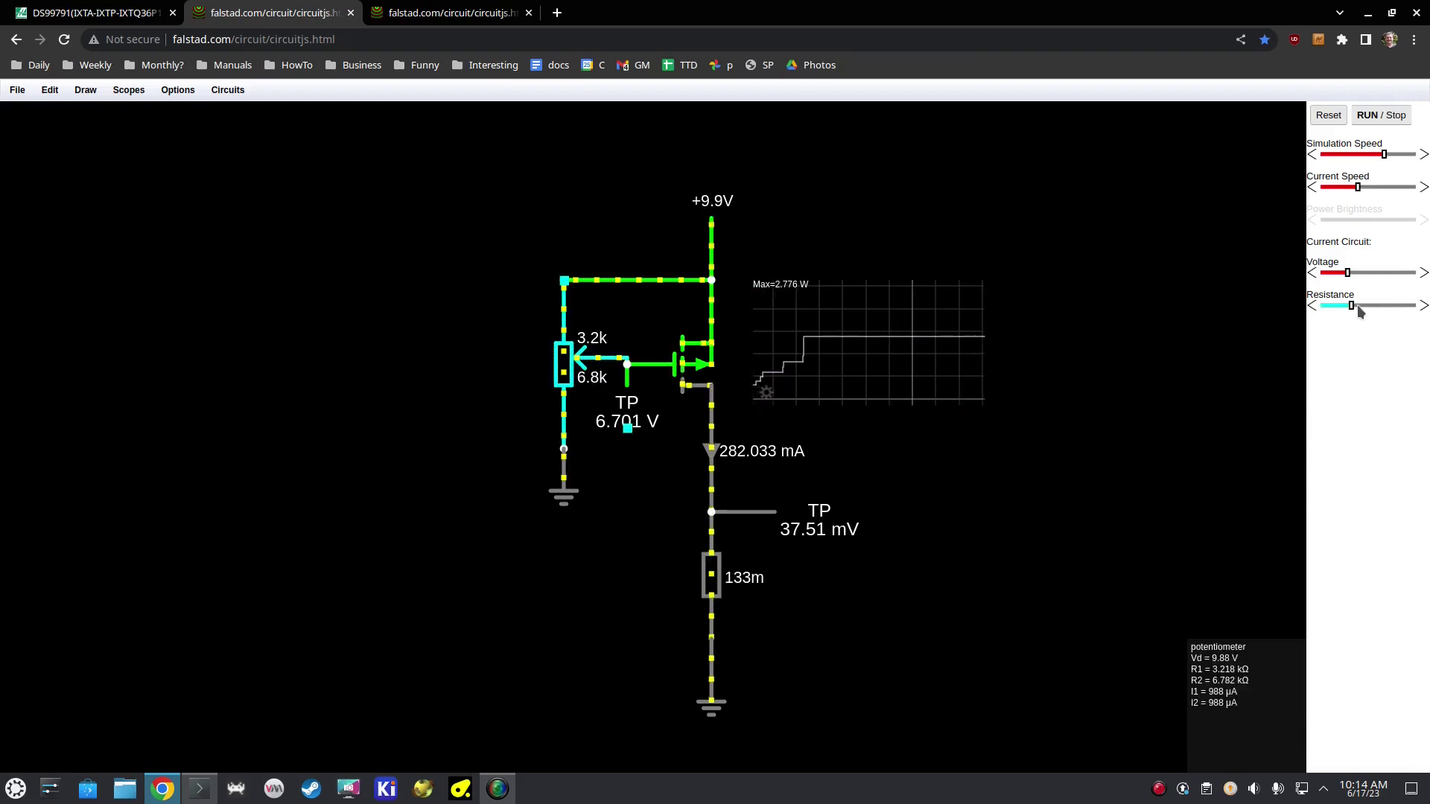
{"action": "left_click_drag", "start_coordinate": [1352, 308], "coordinate": [1404, 308]}
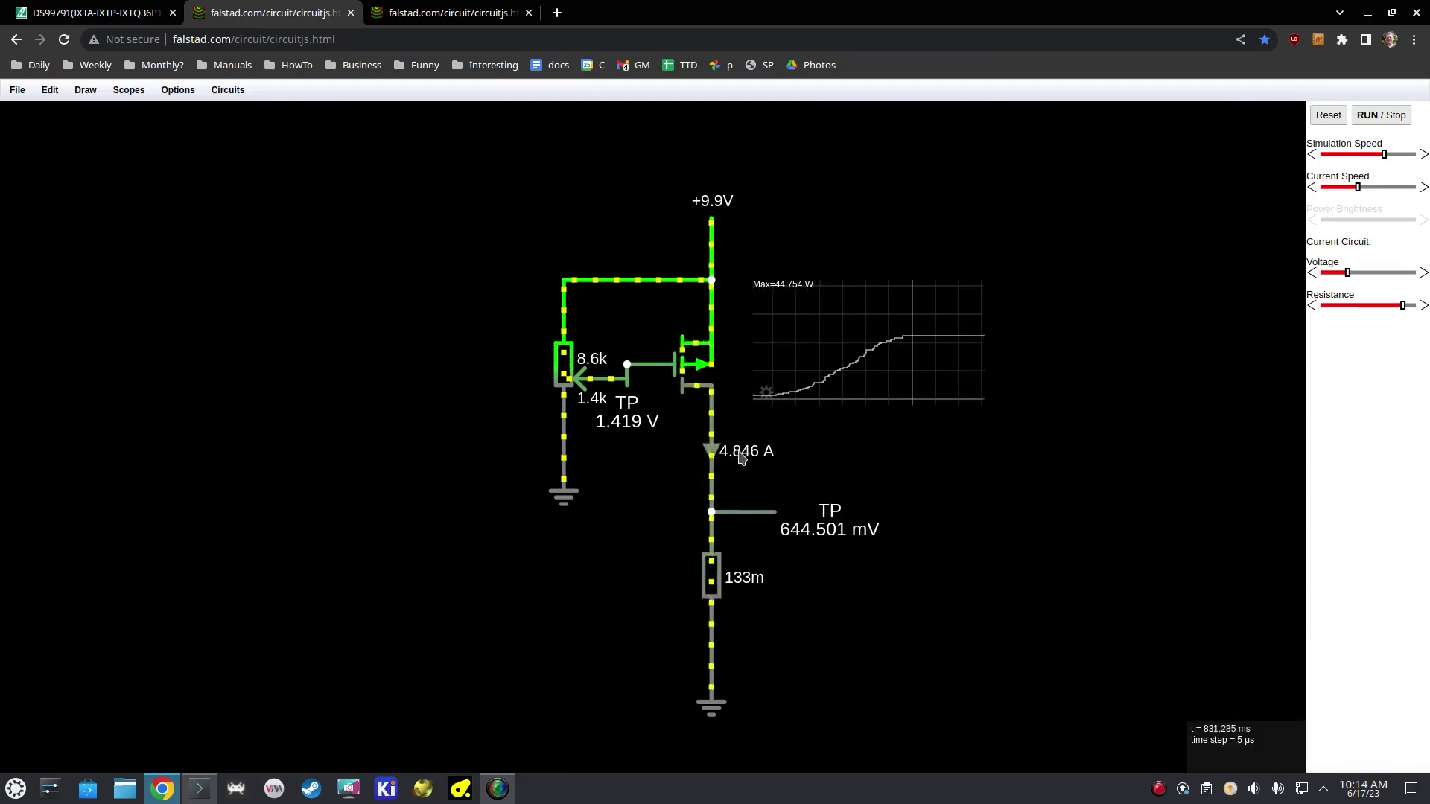
Raise the supply to about 24.2 V and the potentiometer's upper resistance to about 9.9k, and check the MOSFET's power on the scope
{"action": "left_click_drag", "start_coordinate": [1403, 306], "coordinate": [1396, 273]}
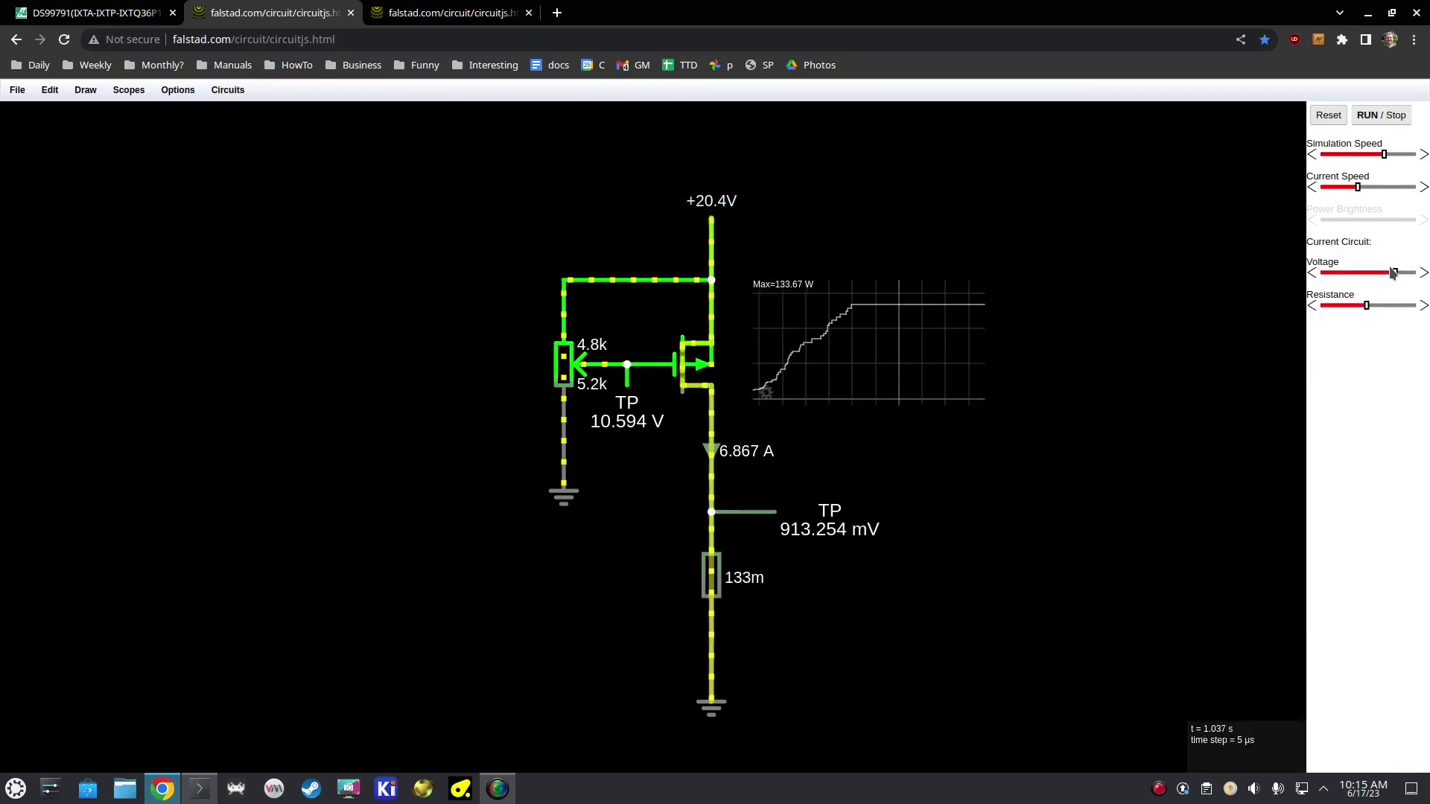
{"action": "left_click_drag", "start_coordinate": [1396, 274], "coordinate": [1415, 275]}
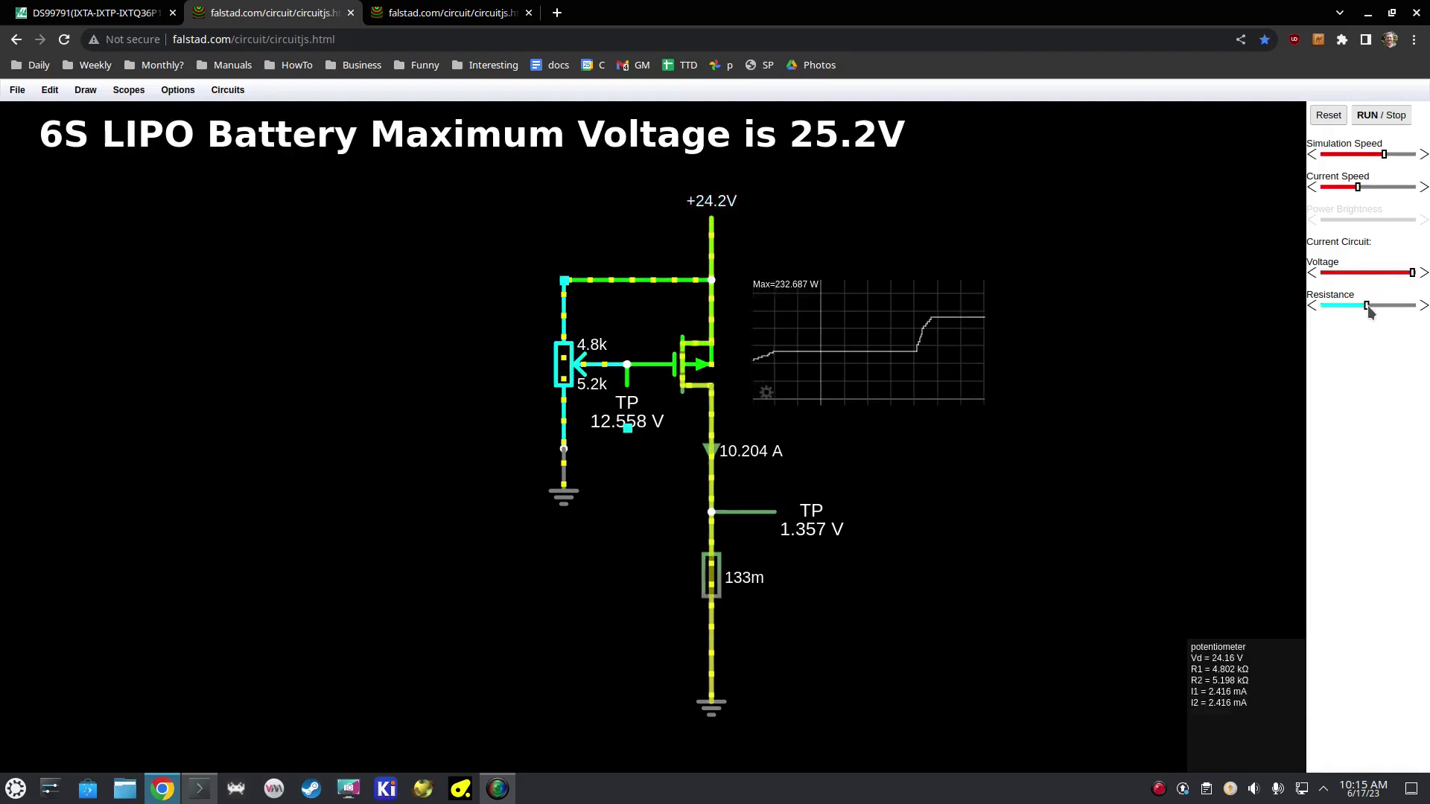
{"action": "left_click_drag", "start_coordinate": [1367, 305], "coordinate": [1416, 306]}
{"action": "mouse_move", "coordinate": [794, 303]}
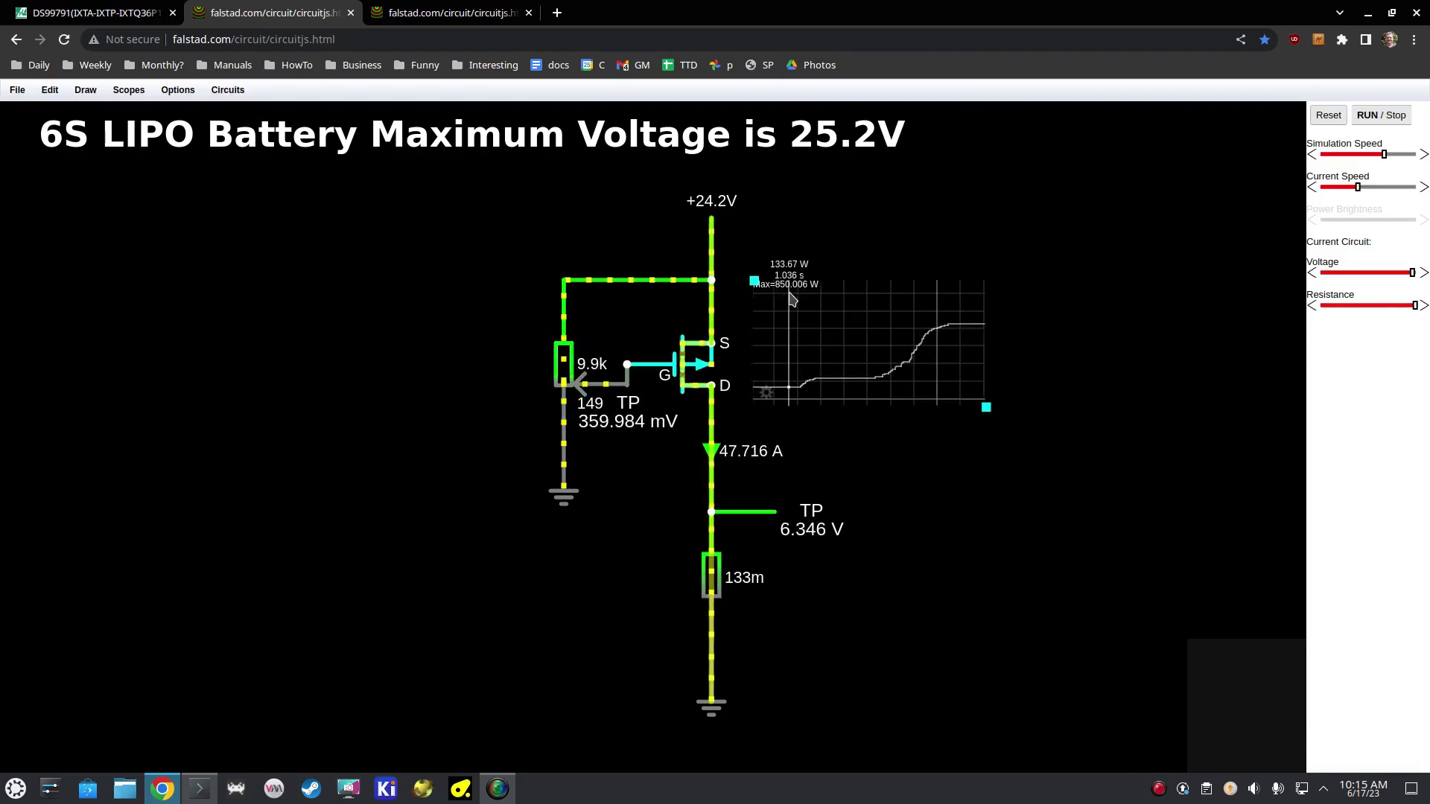
{"action": "mouse_move", "coordinate": [710, 363]}
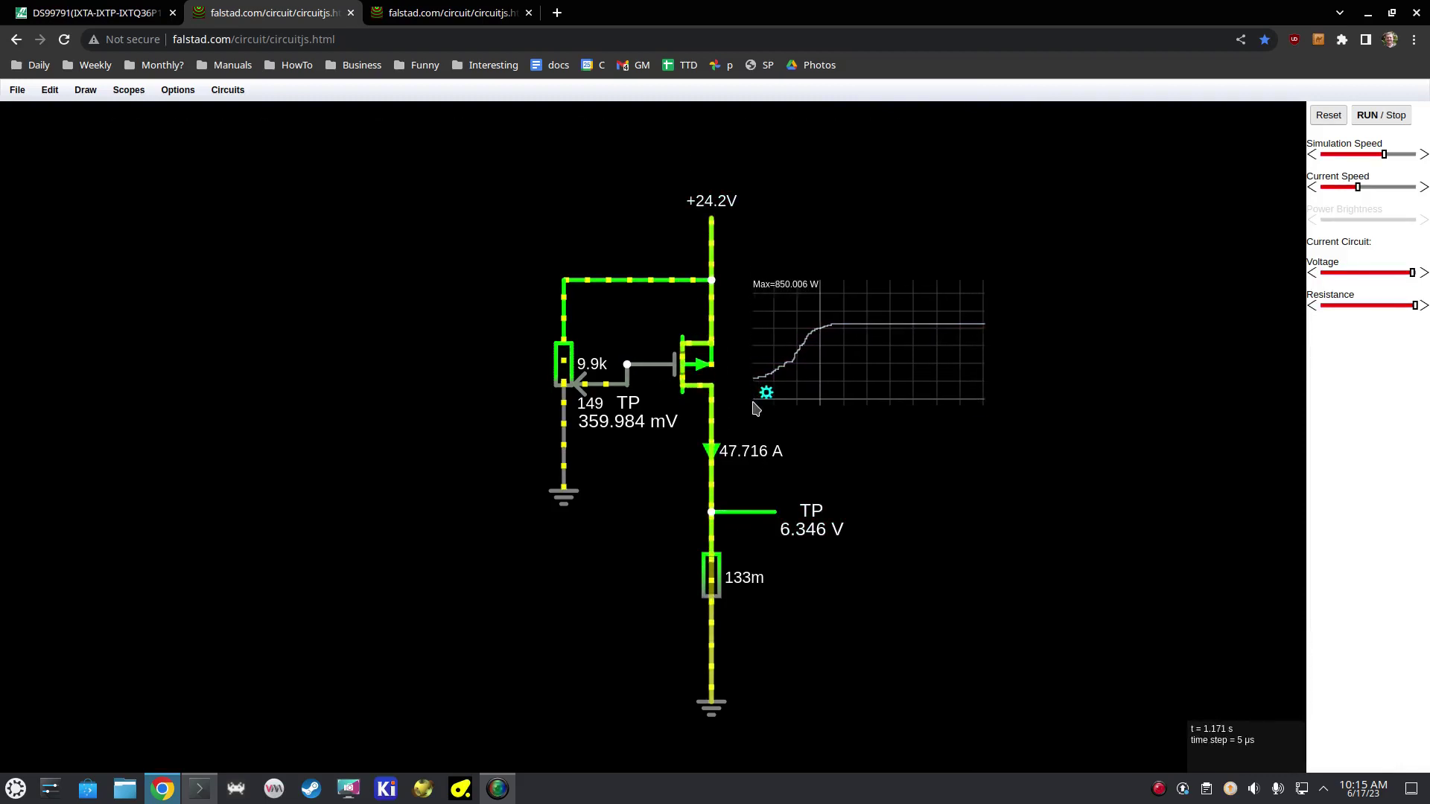
{"action": "mouse_move", "coordinate": [707, 265]}
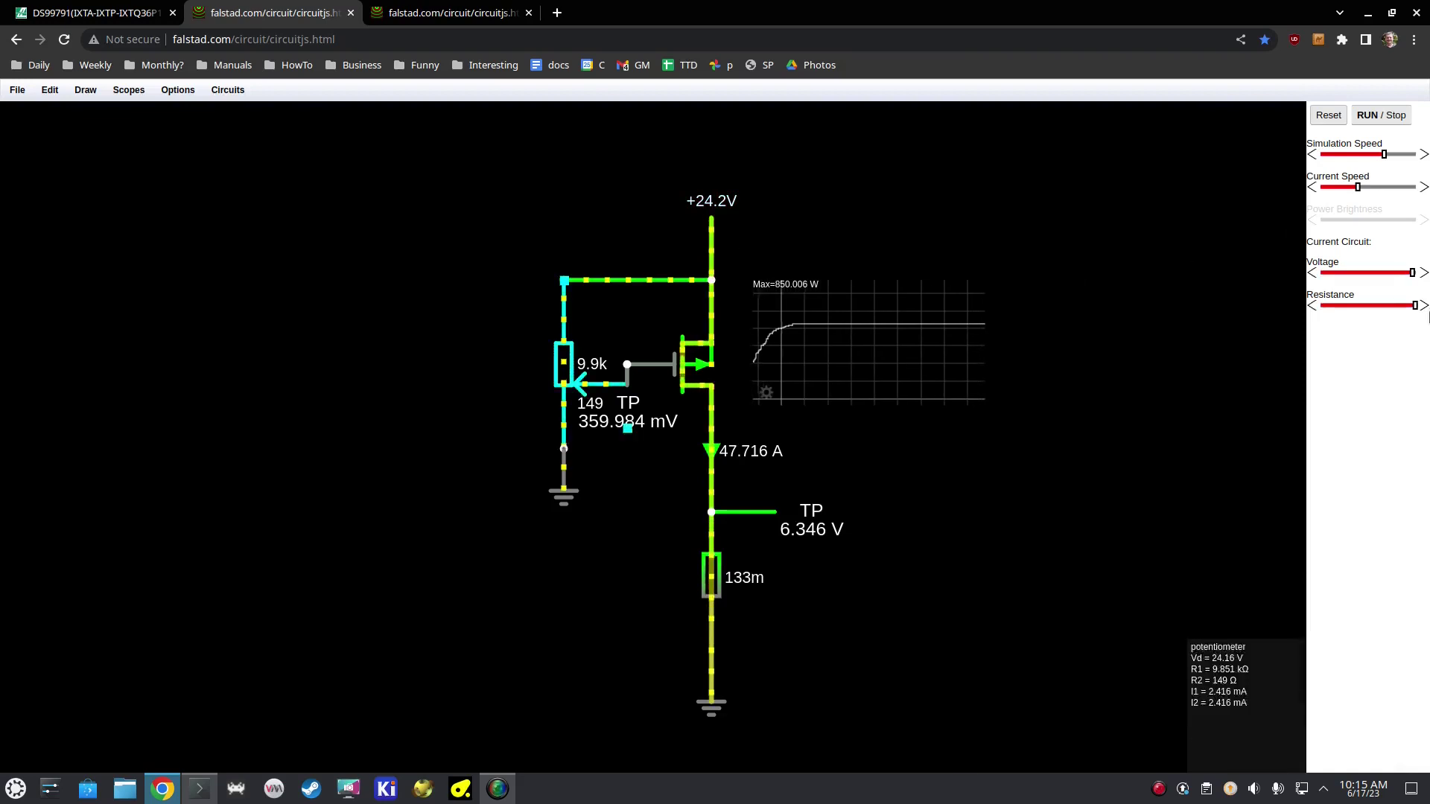
Lower the potentiometer's upper resistance to about 4.7k and the supply to 14.5 V, and stop the simulation
{"action": "mouse_move", "coordinate": [1413, 313]}
{"action": "left_click_drag", "start_coordinate": [1413, 313], "coordinate": [1372, 281]}
{"action": "mouse_move", "coordinate": [1419, 275]}
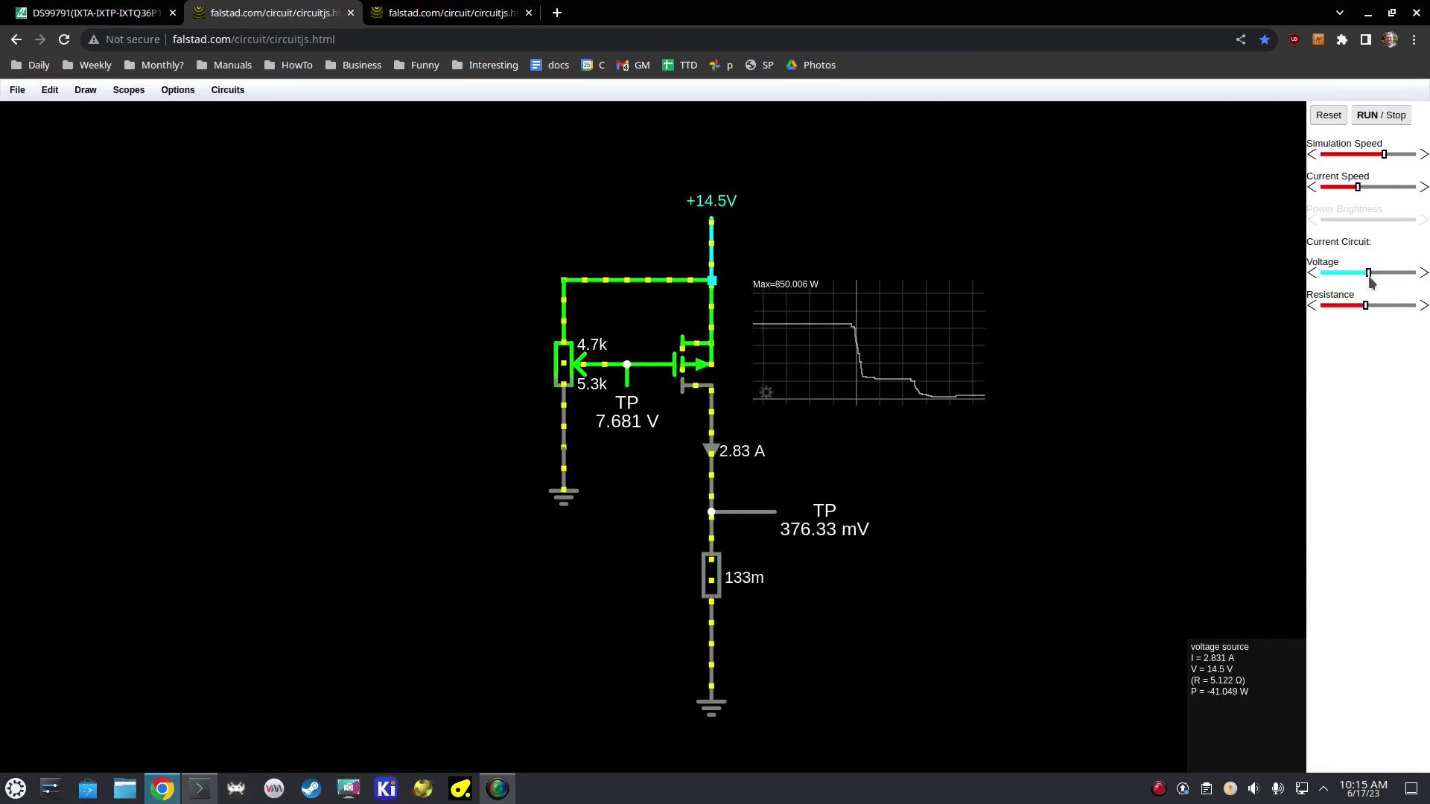
{"action": "left_click", "coordinate": [1374, 116]}
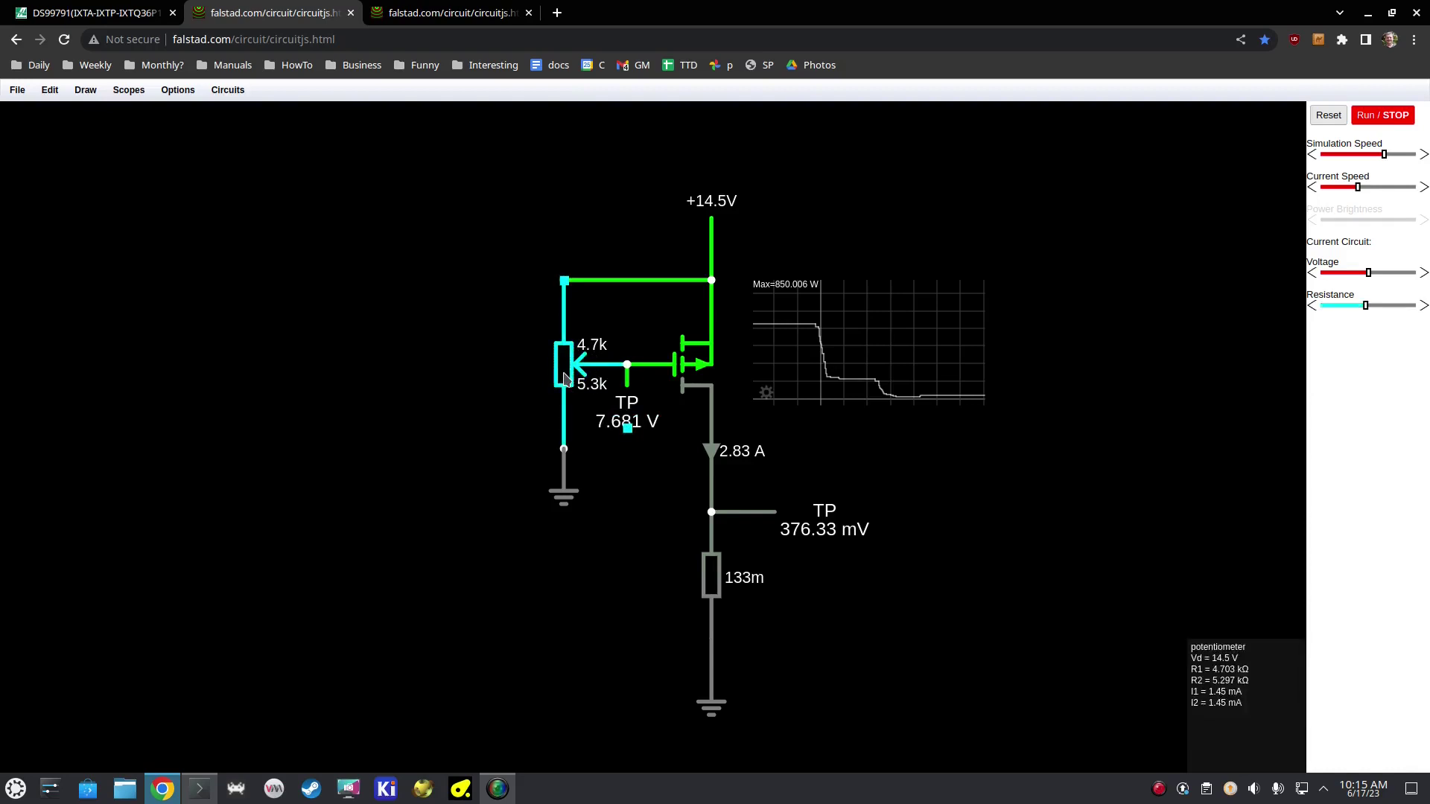
Switch to the 400 Hz square-wave circuit, delete the wire between the 1k collector resistor and the gate node, and run the simulation
{"action": "left_click", "coordinate": [453, 12]}
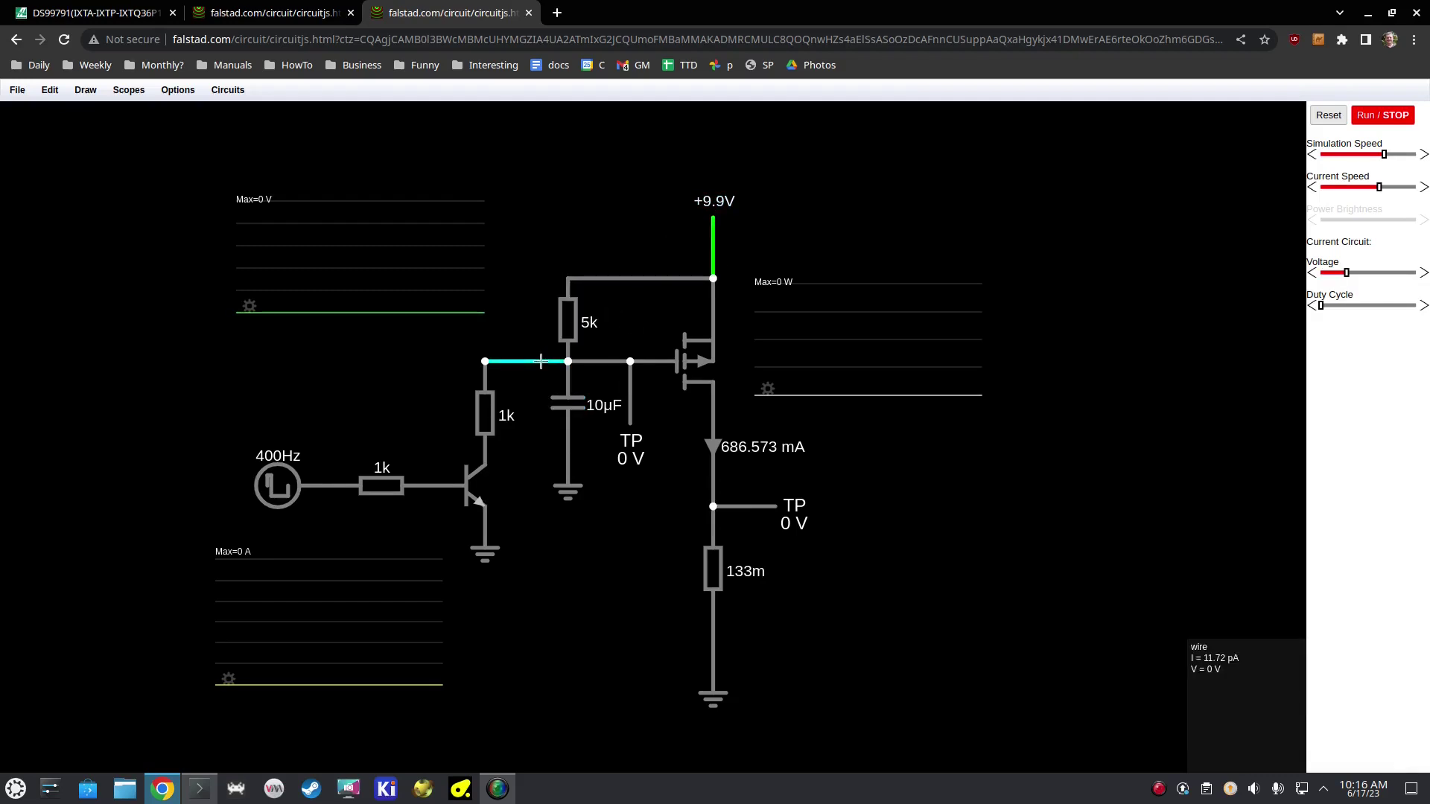
{"action": "key", "text": "Delete"}
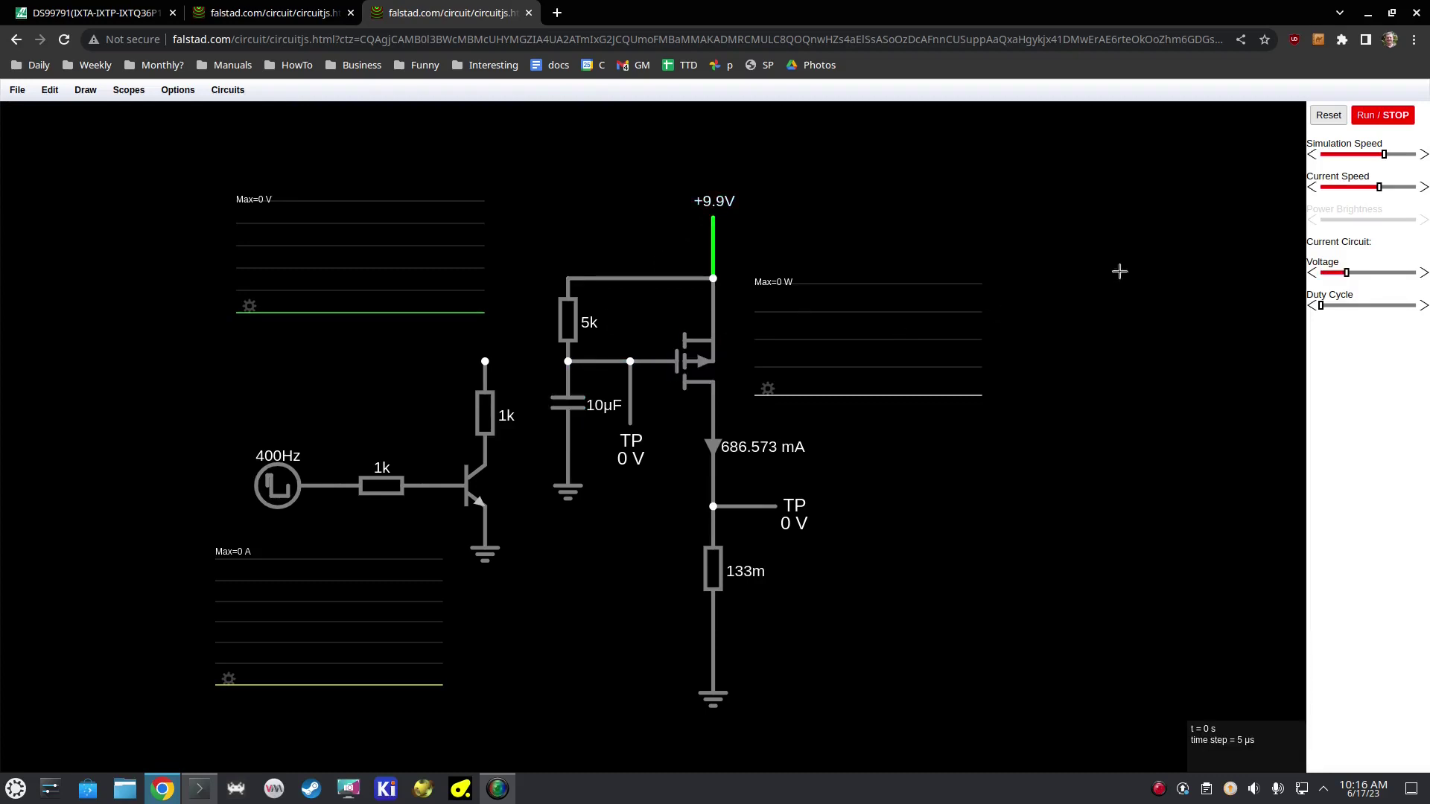
{"action": "left_click", "coordinate": [1378, 117]}
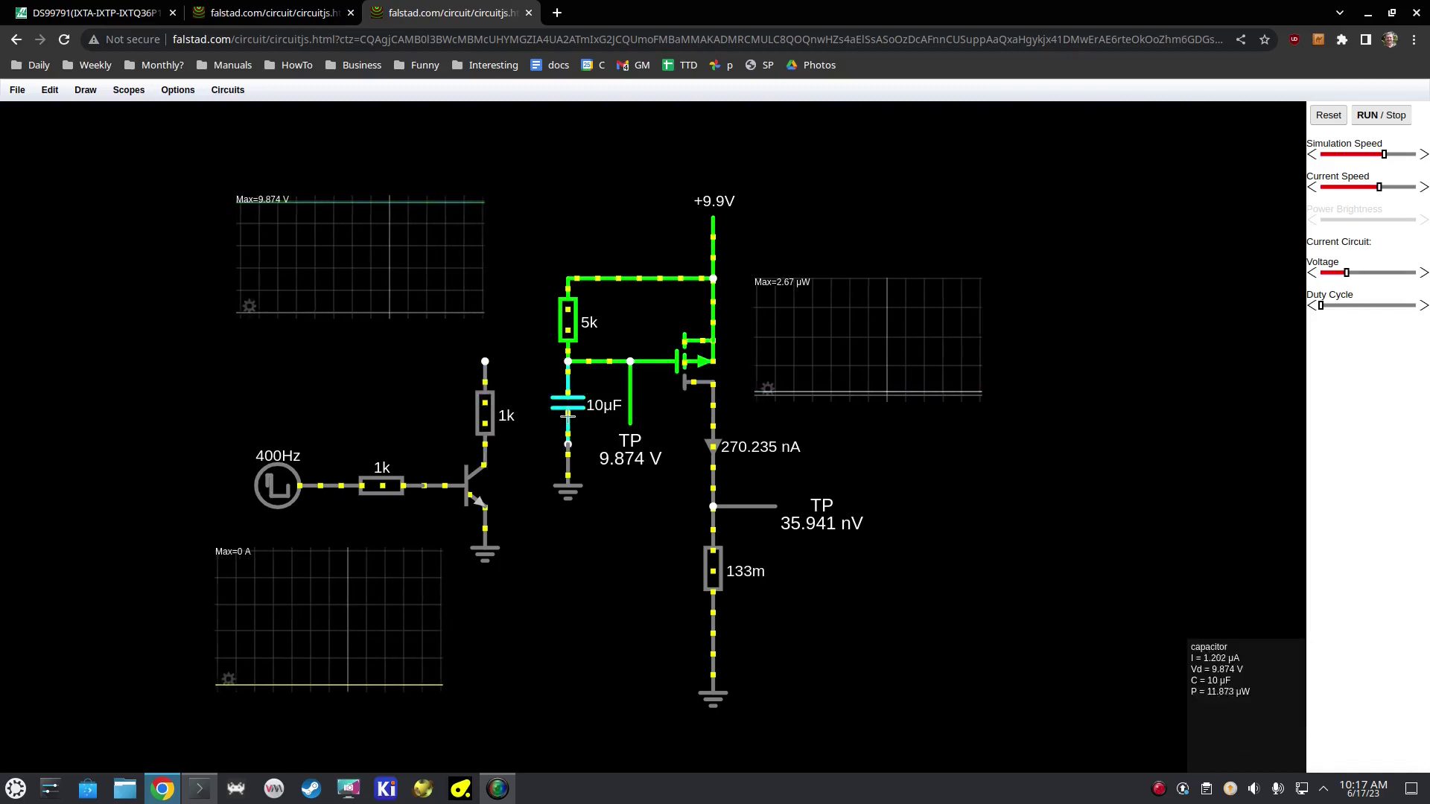
Redraw the wire from the 1k collector resistor to the gate node and raise the square wave's duty cycle slightly above minimum
{"action": "left_click_drag", "start_coordinate": [485, 362], "coordinate": [571, 360]}
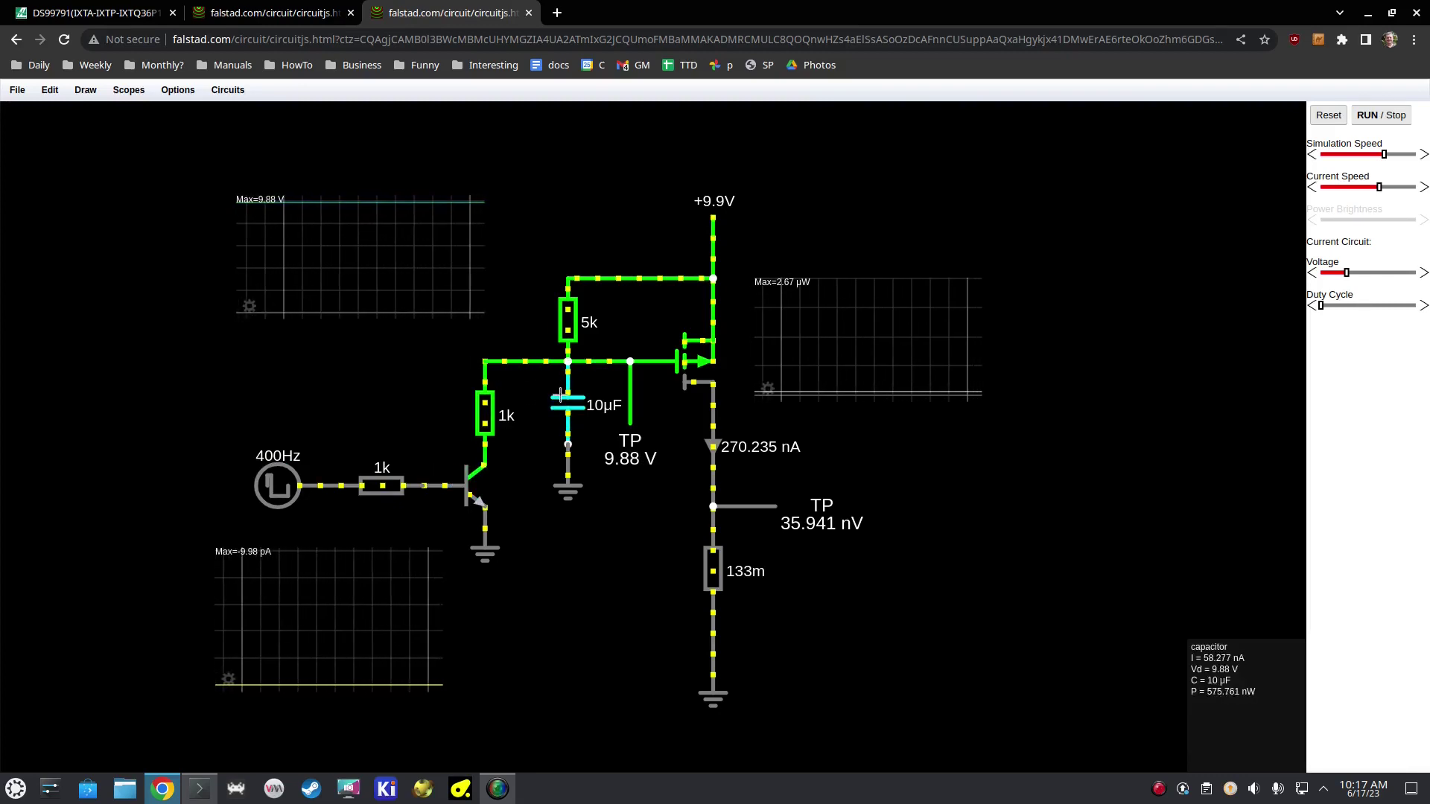
{"action": "left_click_drag", "start_coordinate": [1320, 308], "coordinate": [1341, 309]}
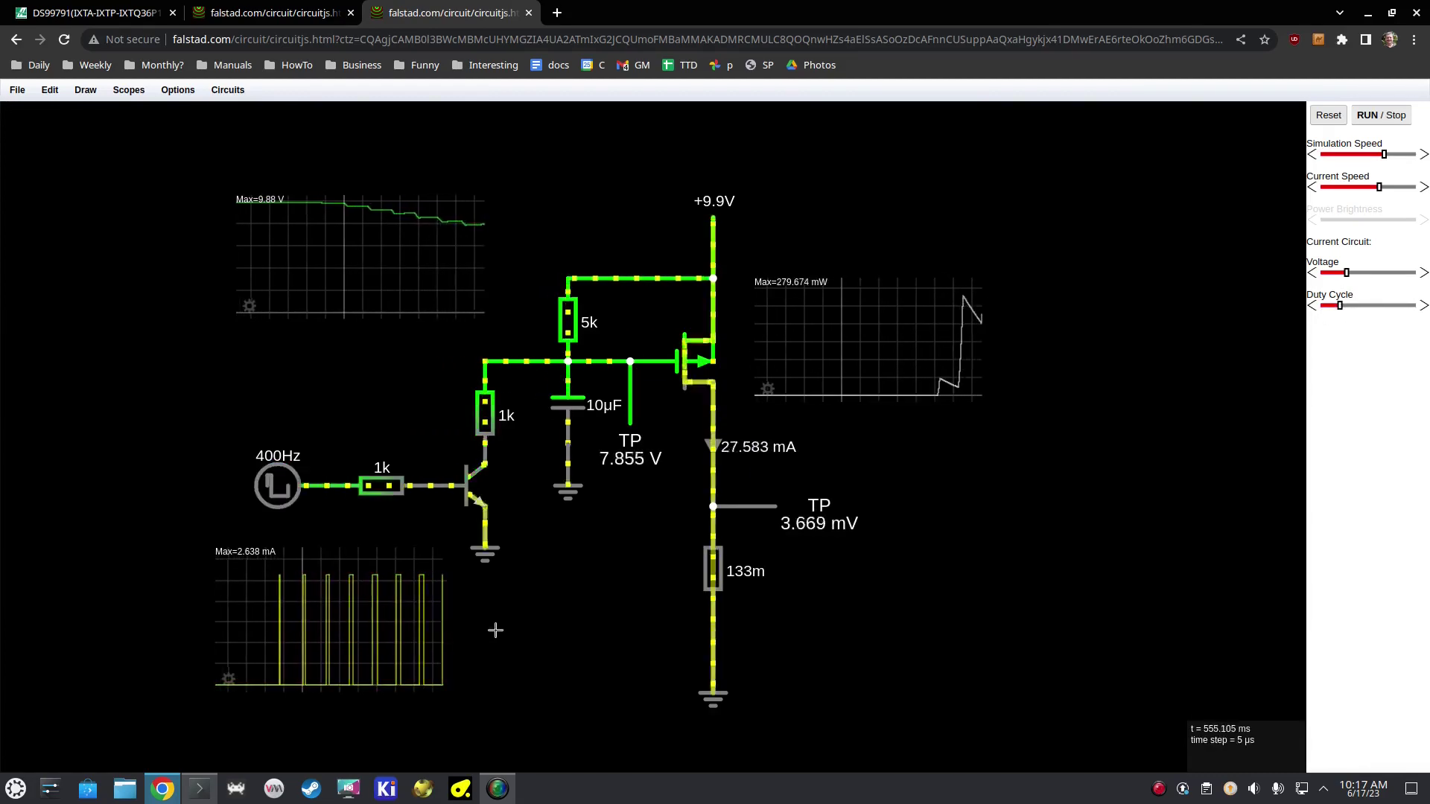
{"action": "mouse_move", "coordinate": [401, 619]}
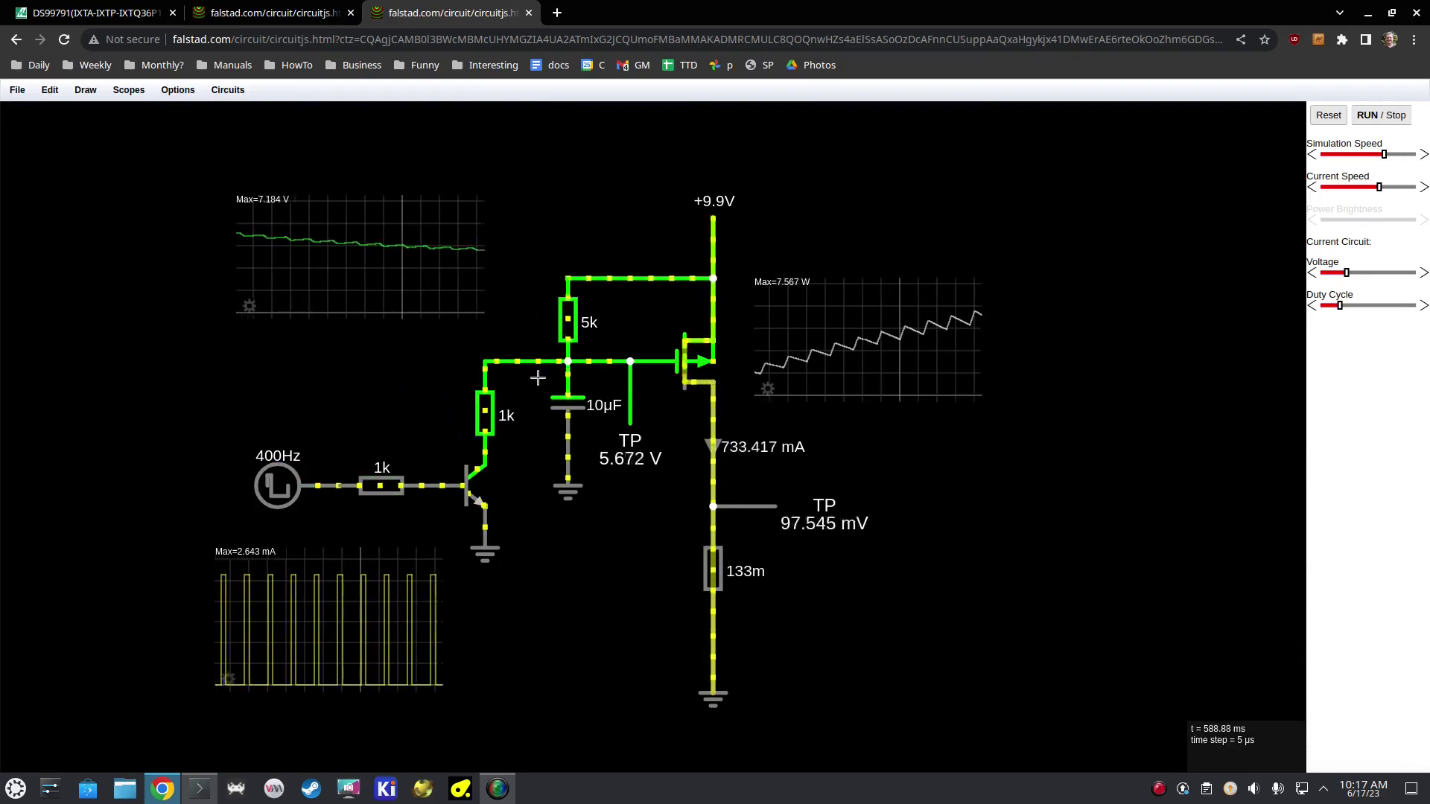
{"action": "mouse_move", "coordinate": [614, 465]}
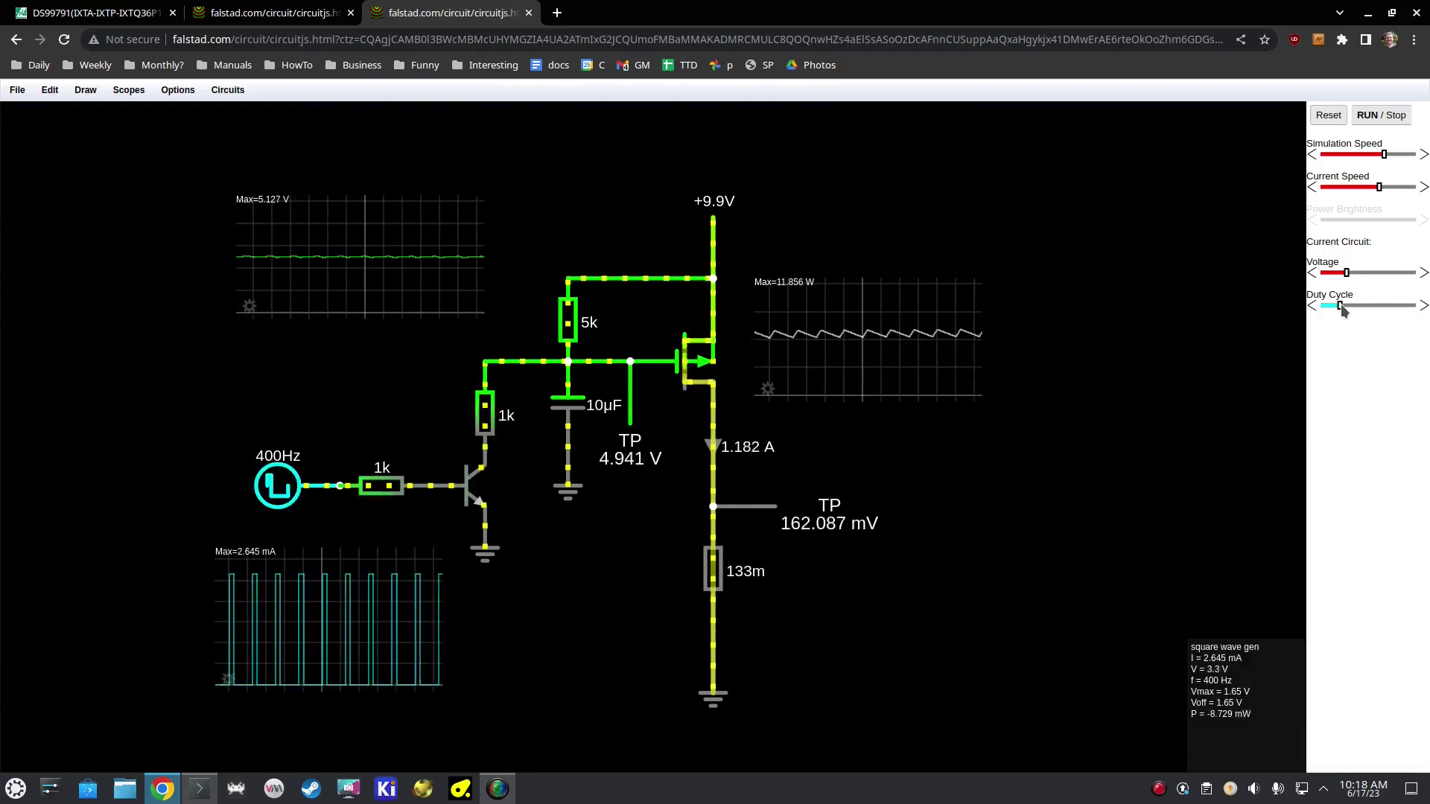
Vary the square wave's duty cycle up and down, settle it at about 50, and inspect the MOSFET and the output test point
{"action": "left_click_drag", "start_coordinate": [1343, 310], "coordinate": [1353, 310]}
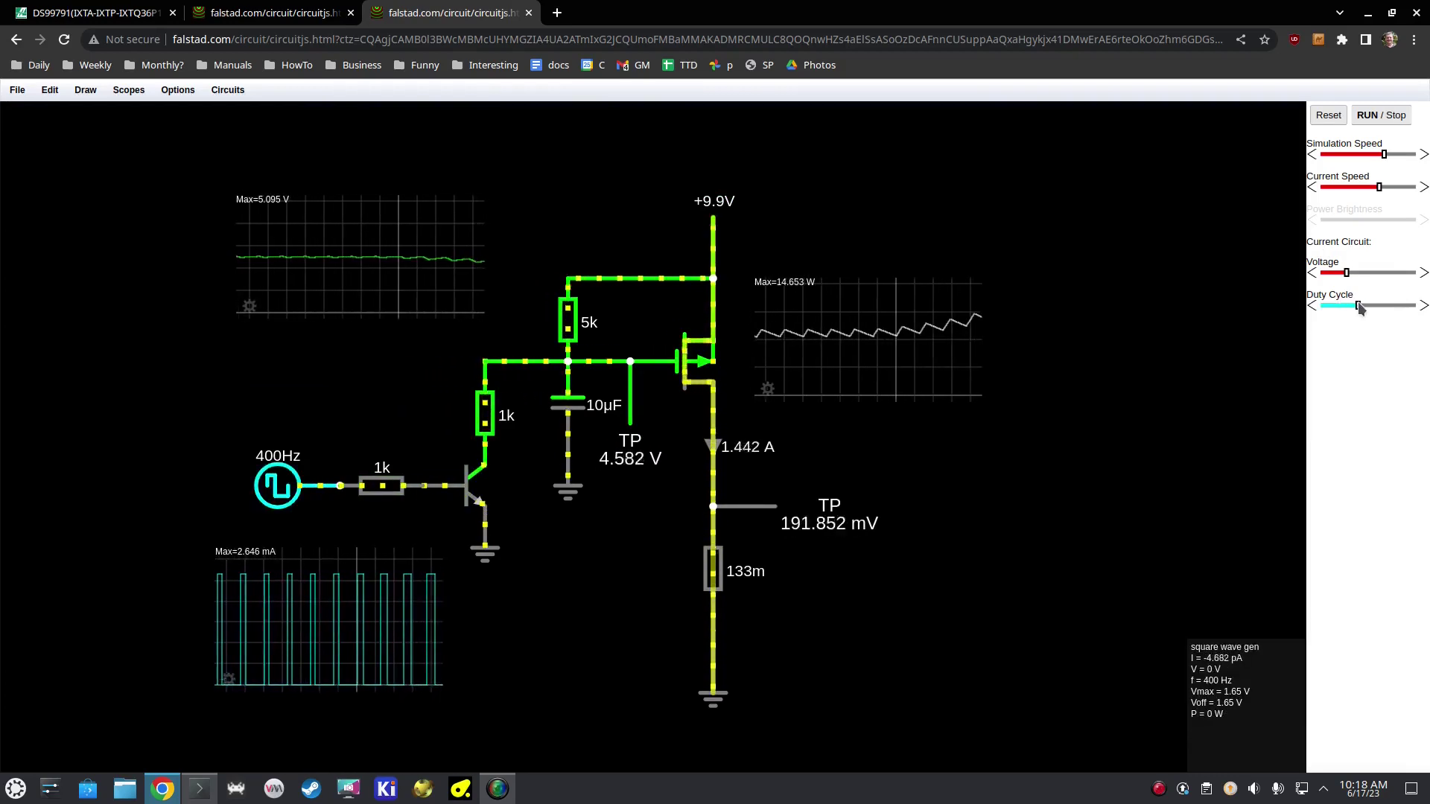
{"action": "left_click_drag", "start_coordinate": [1361, 308], "coordinate": [1384, 308]}
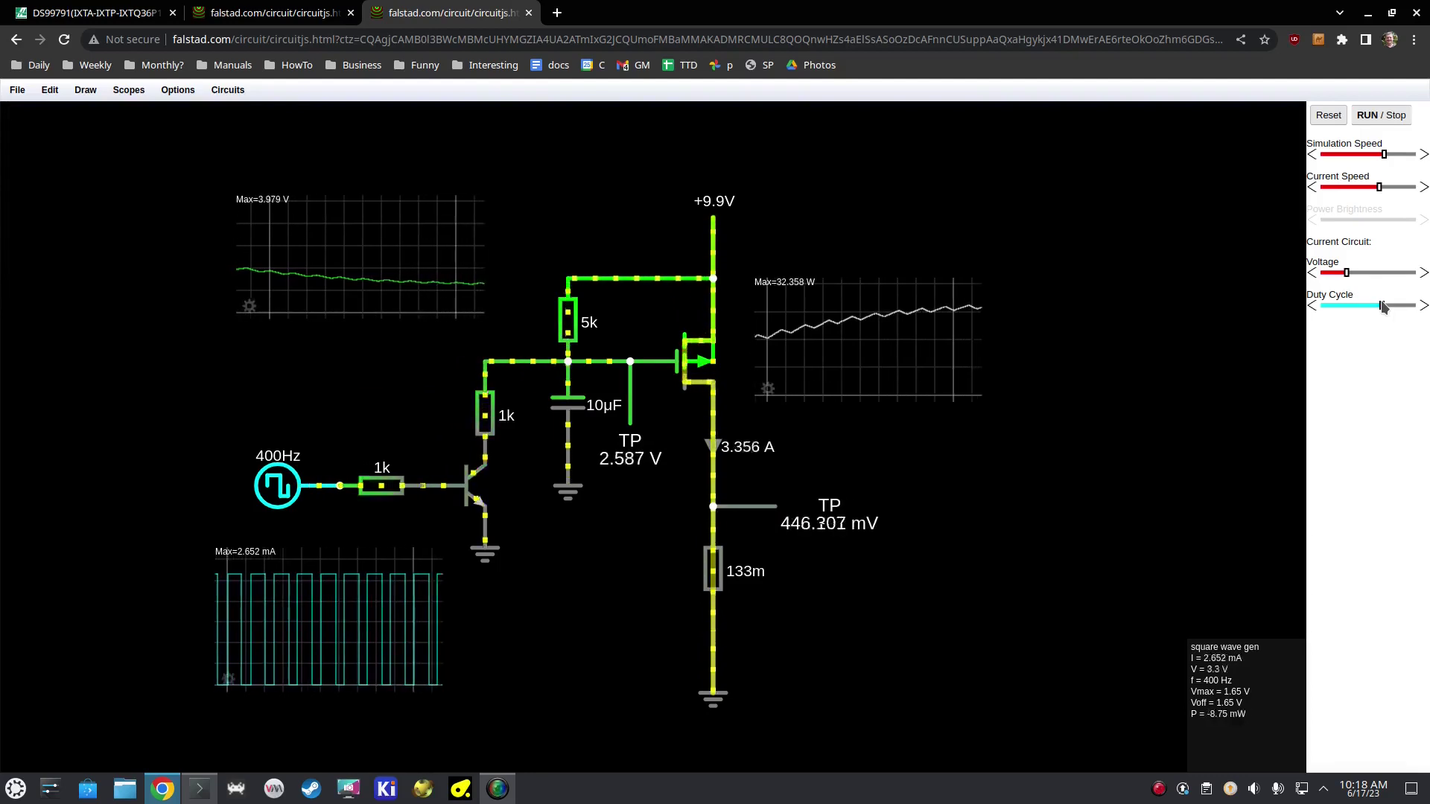
{"action": "left_click_drag", "start_coordinate": [1383, 308], "coordinate": [1344, 308]}
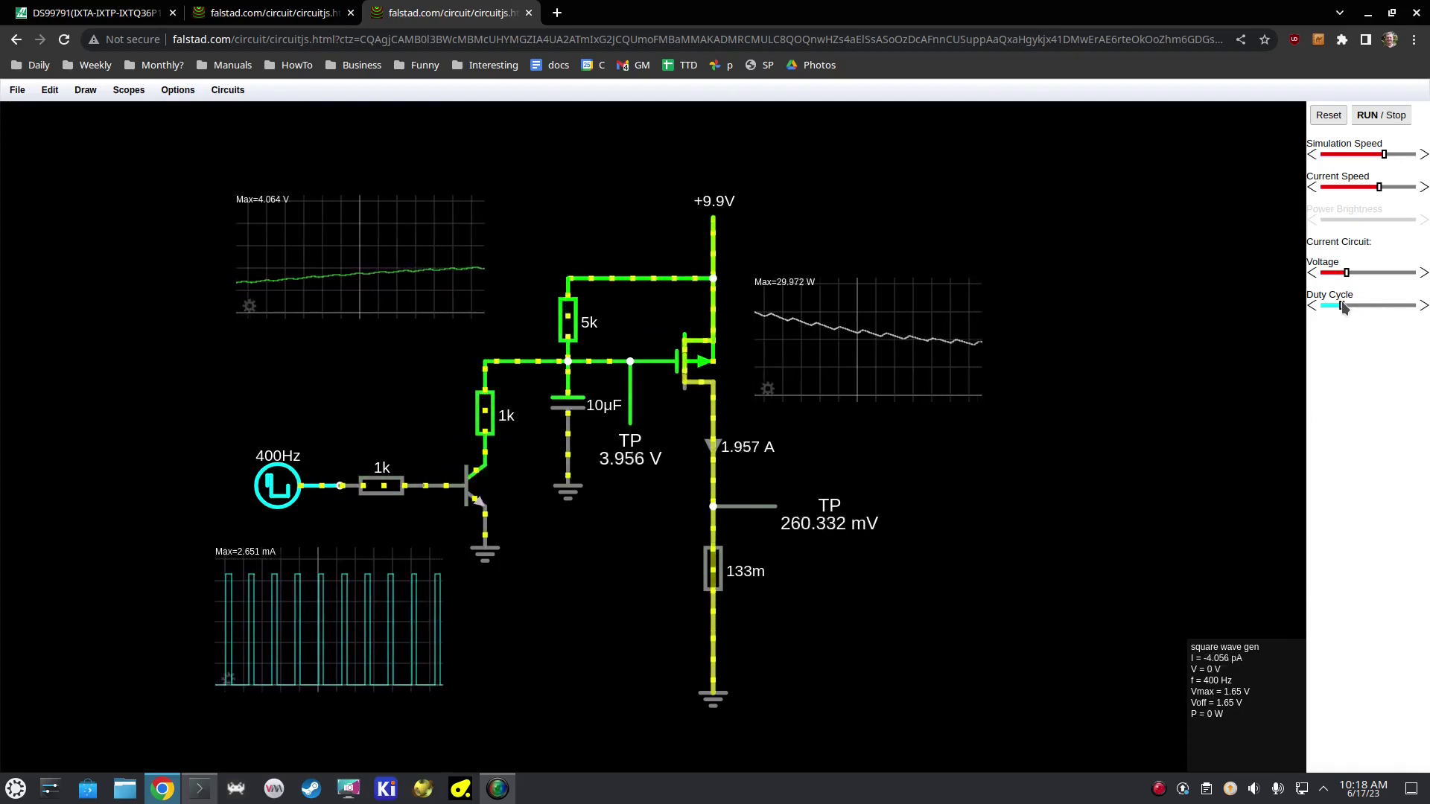
{"action": "left_click_drag", "start_coordinate": [1343, 307], "coordinate": [1371, 309]}
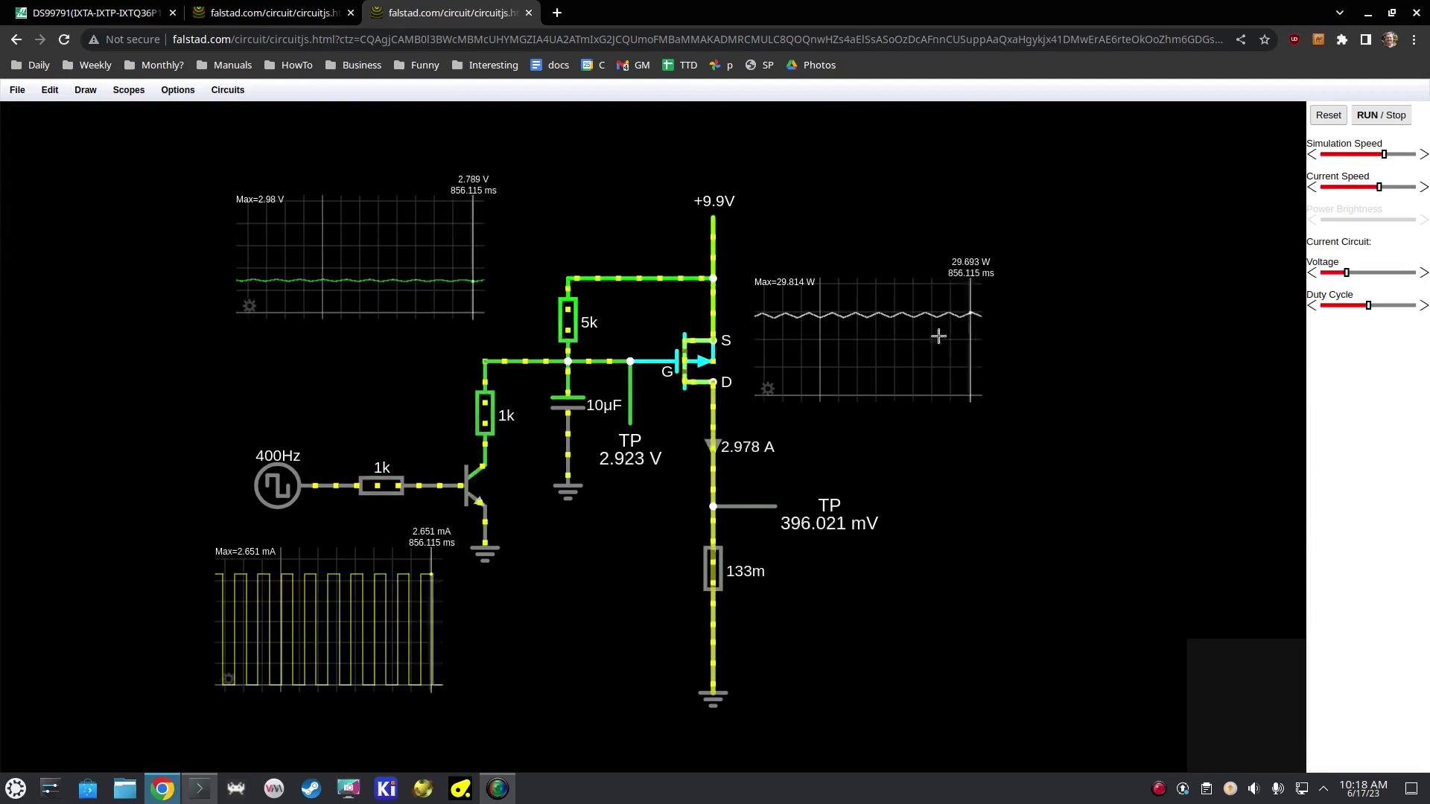
{"action": "mouse_move", "coordinate": [704, 359]}
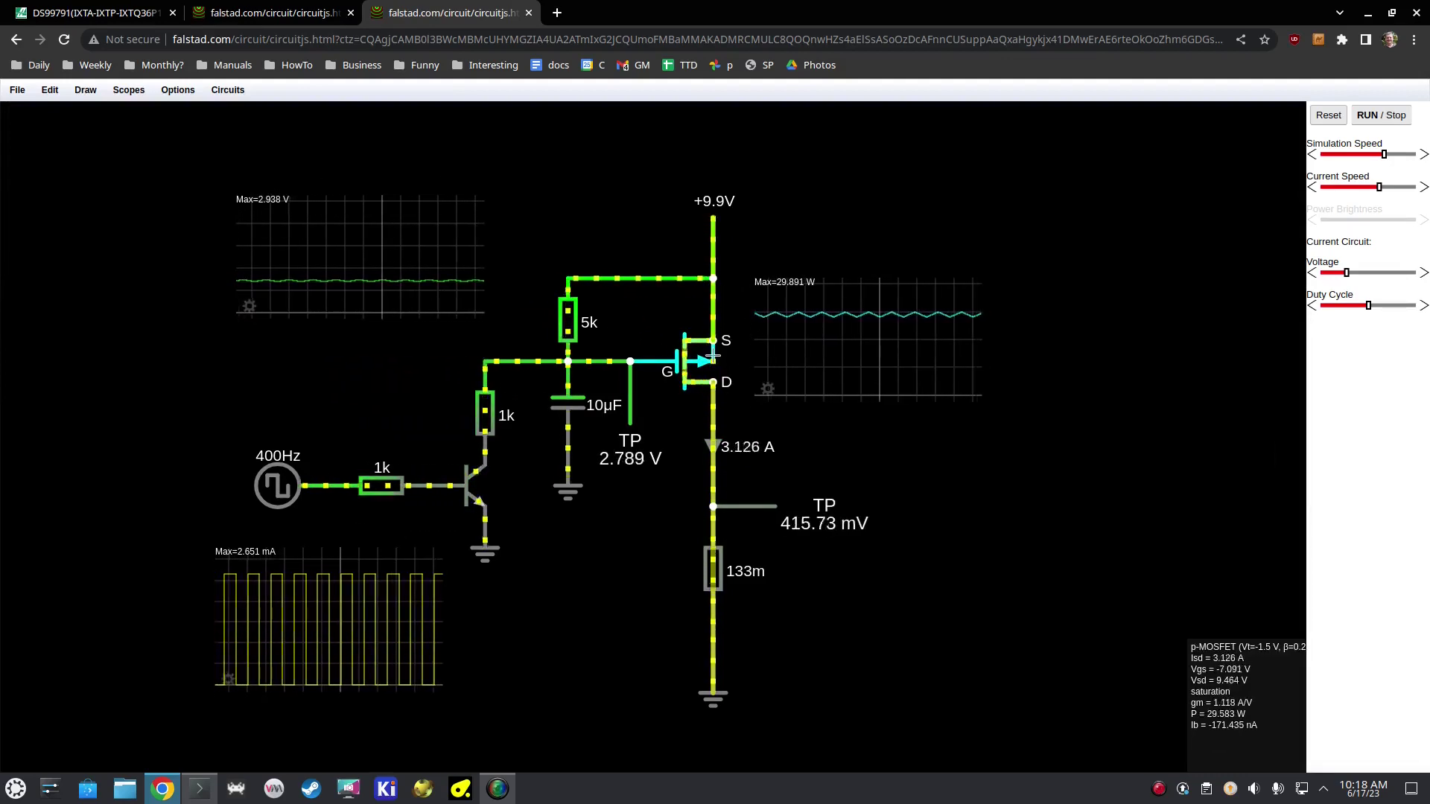
{"action": "mouse_move", "coordinate": [797, 515]}
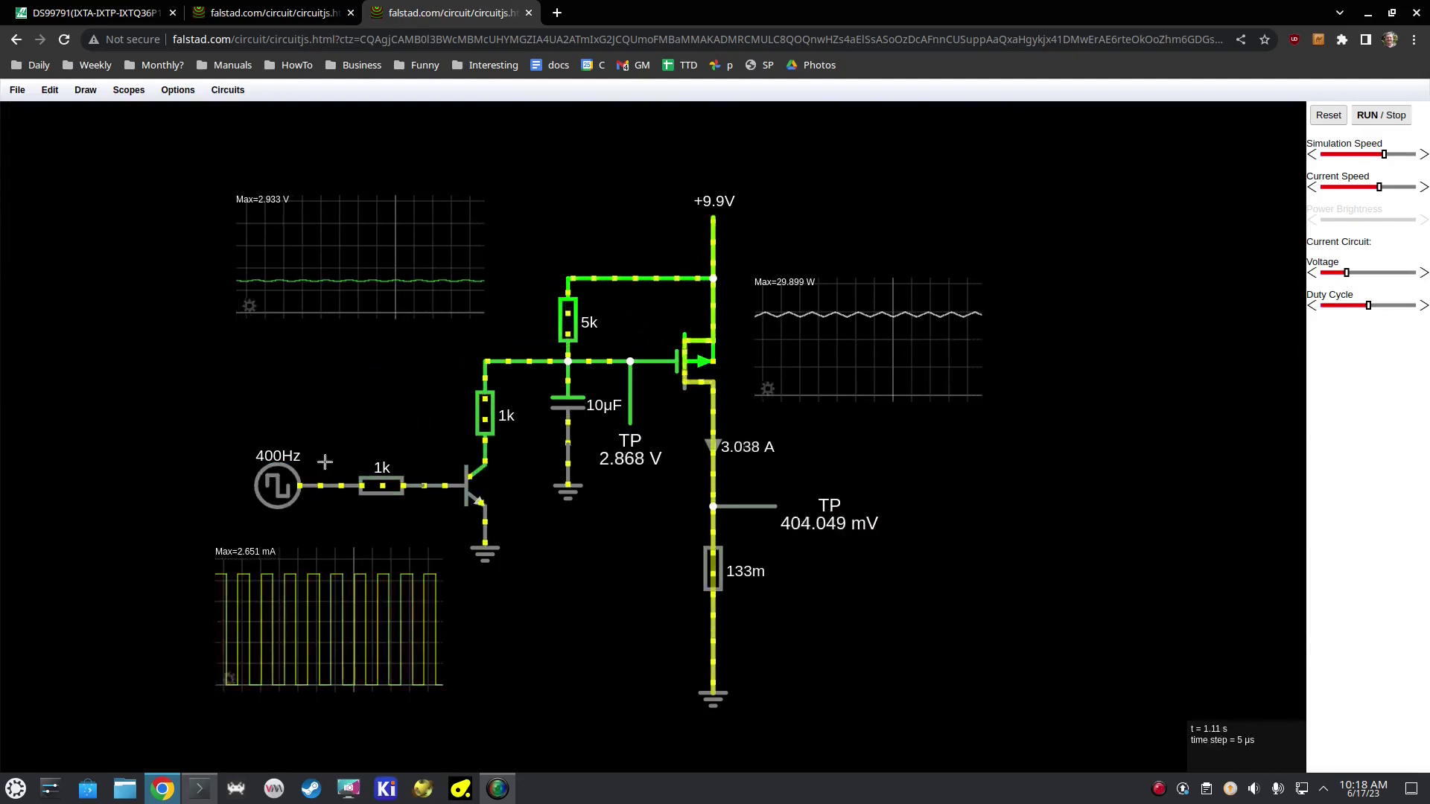
Set the square wave generator's frequency to 1000 Hz
{"action": "double_click", "coordinate": [279, 486]}
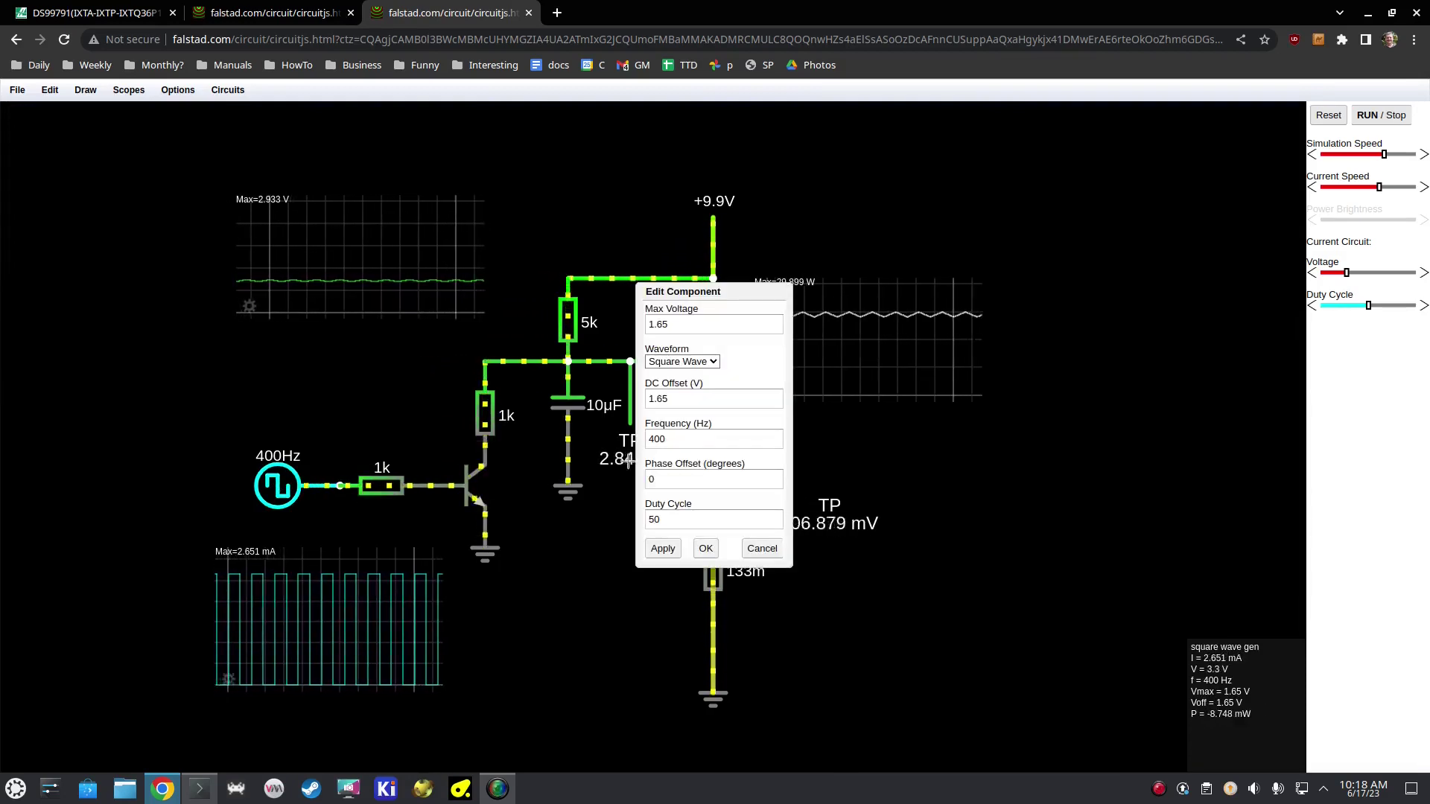
{"action": "left_click", "coordinate": [692, 440]}
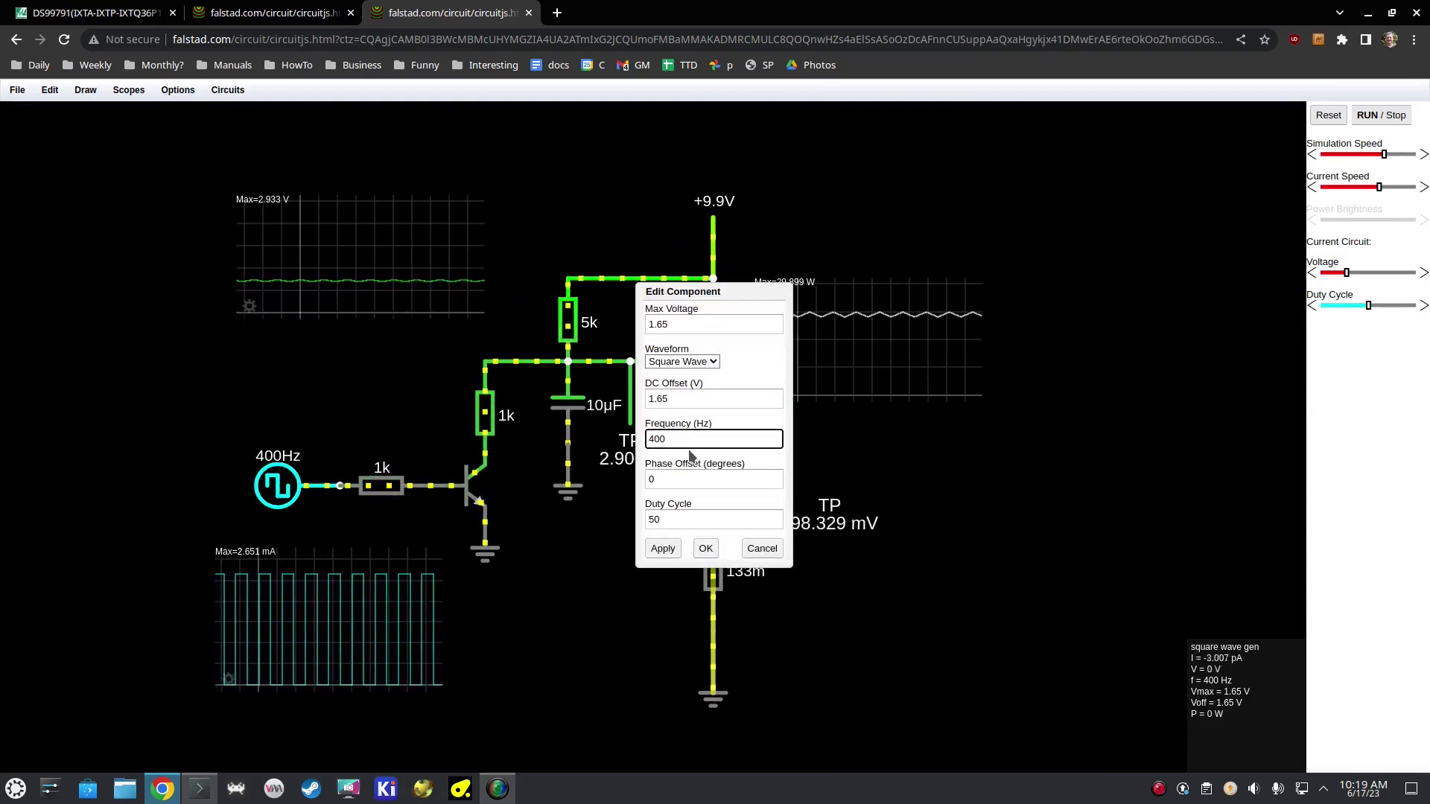
{"action": "key", "text": "BackSpace"}
{"action": "key", "text": "BackSpace"}
{"action": "key", "text": "BackSpace"}
{"action": "type", "text": "1000"}
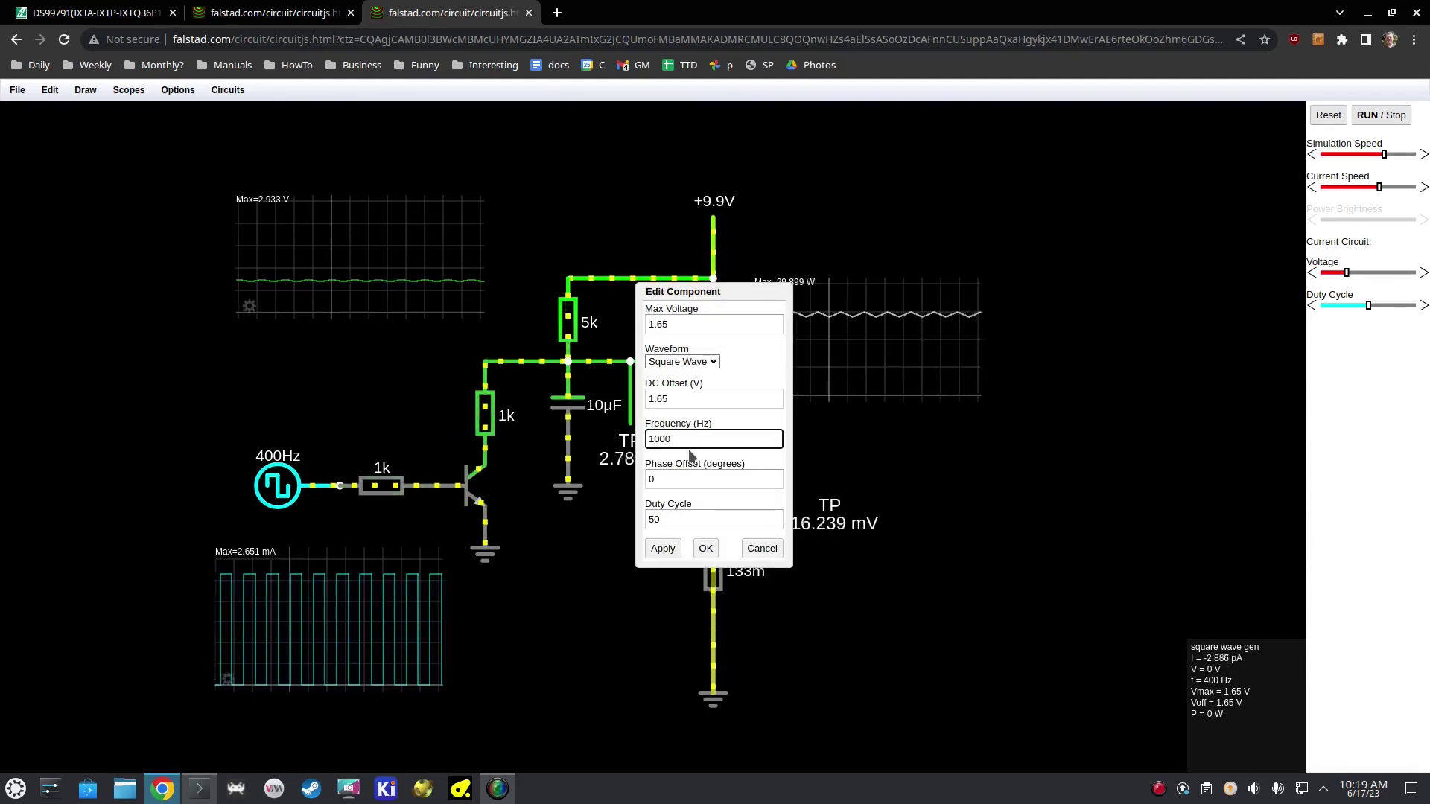
{"action": "left_click", "coordinate": [705, 549]}
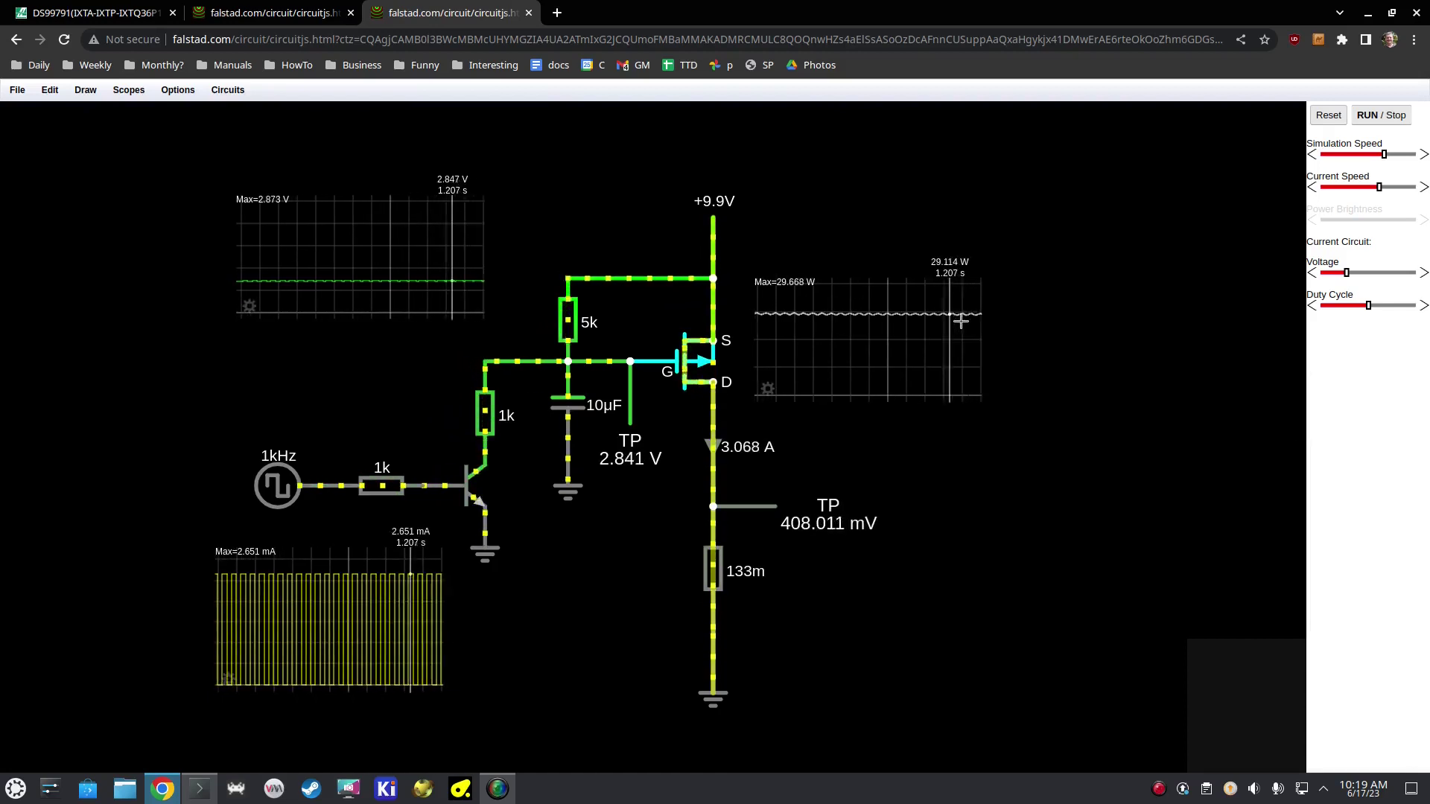
Set the square wave generator's frequency back to 400 Hz
{"action": "double_click", "coordinate": [286, 493]}
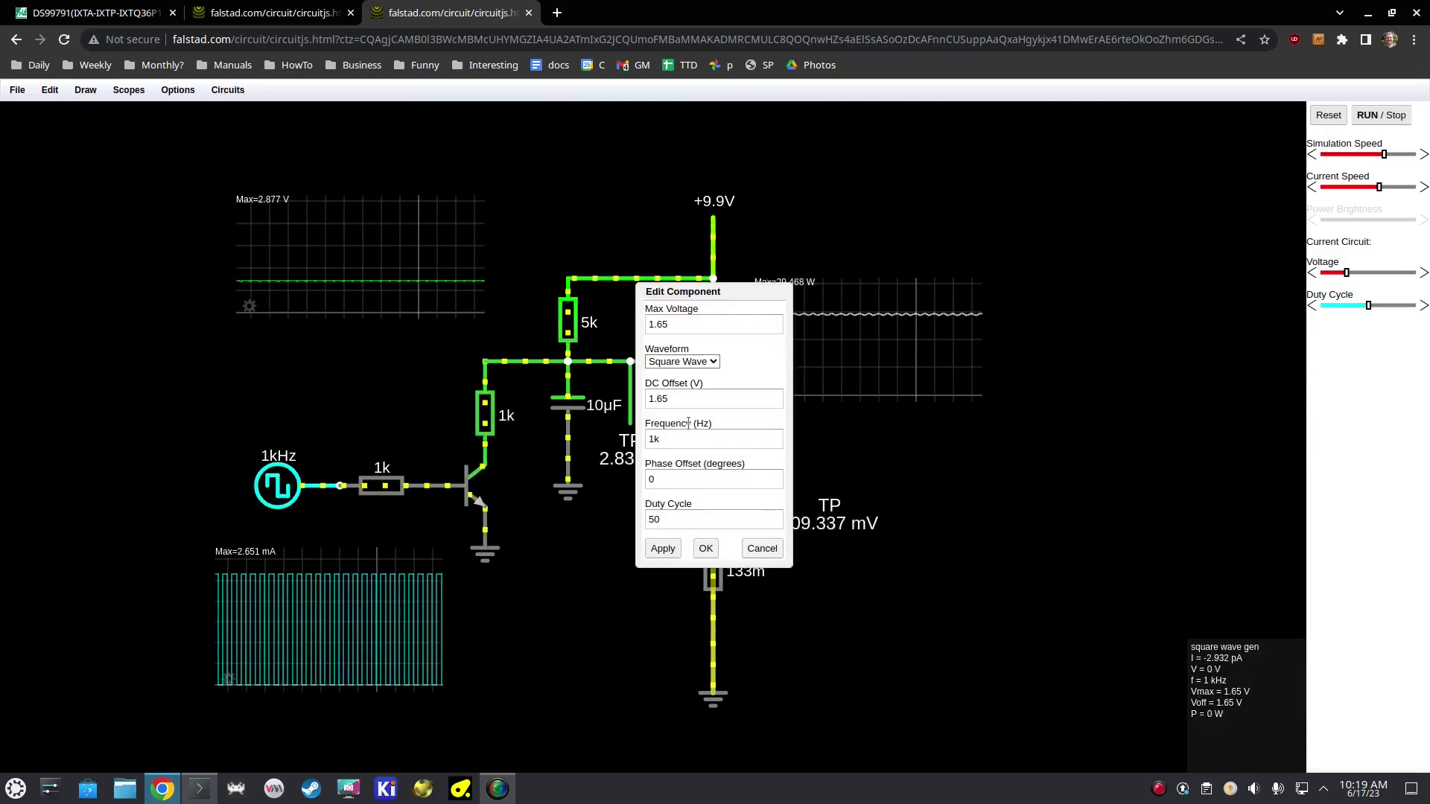
{"action": "double_click", "coordinate": [651, 439]}
{"action": "type", "text": "400"}
{"action": "key", "text": "Return"}
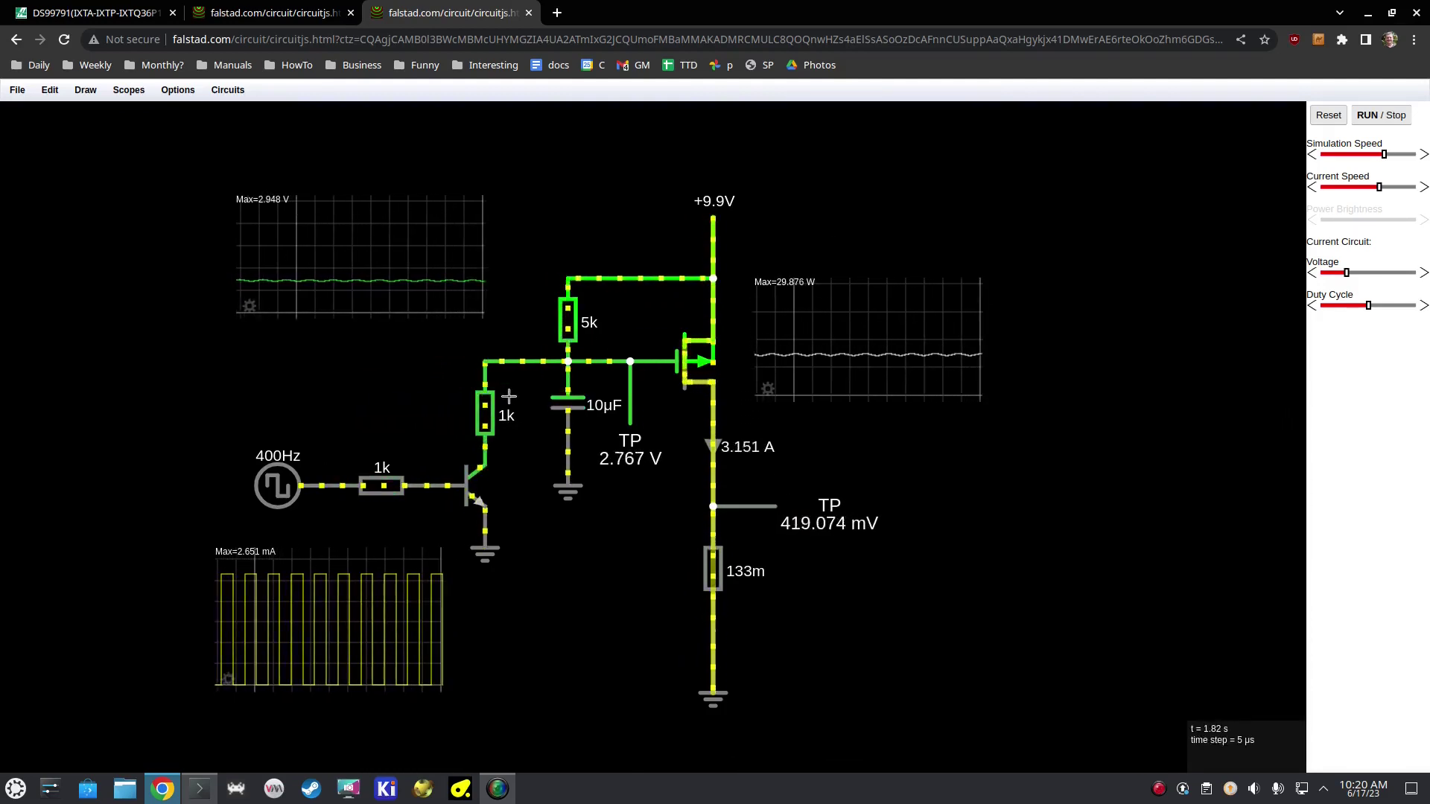
Raise the square wave's duty cycle to its maximum and lower the supply voltage to 4 V
{"action": "left_click_drag", "start_coordinate": [1368, 305], "coordinate": [1423, 306]}
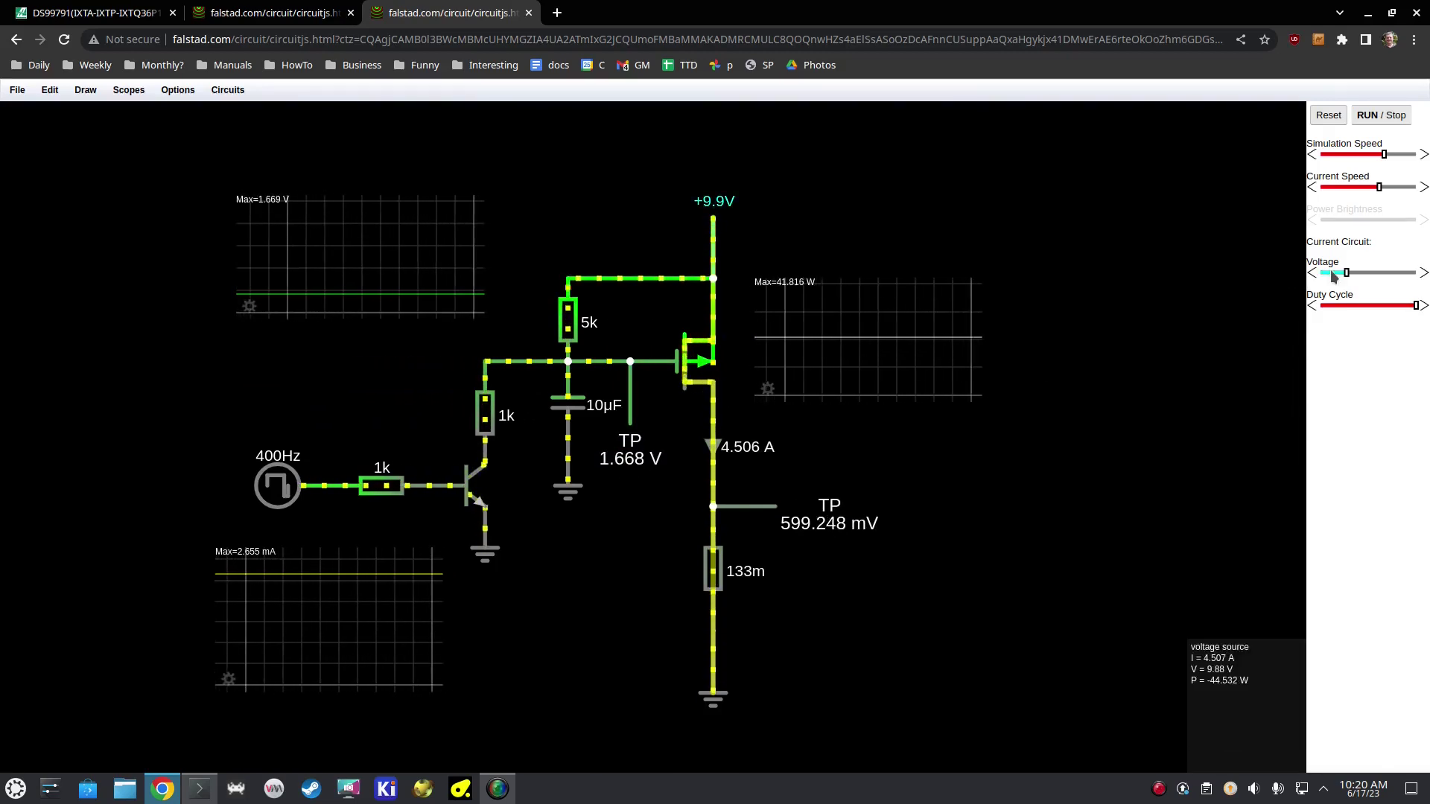
{"action": "left_click_drag", "start_coordinate": [1349, 275], "coordinate": [1305, 277]}
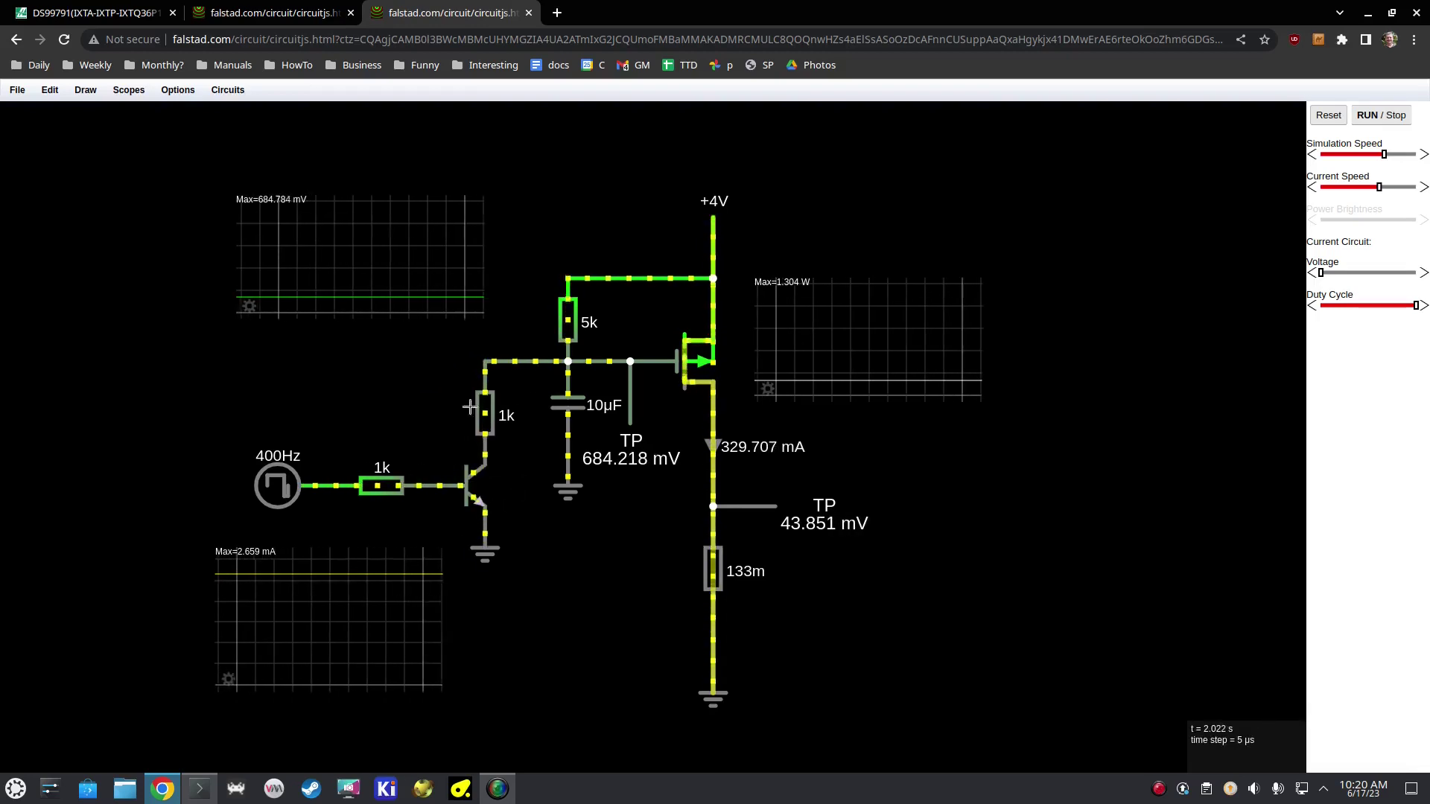
Try a 100 ohm collector resistor on the driver transistor and return it to 1k
{"action": "double_click", "coordinate": [485, 430]}
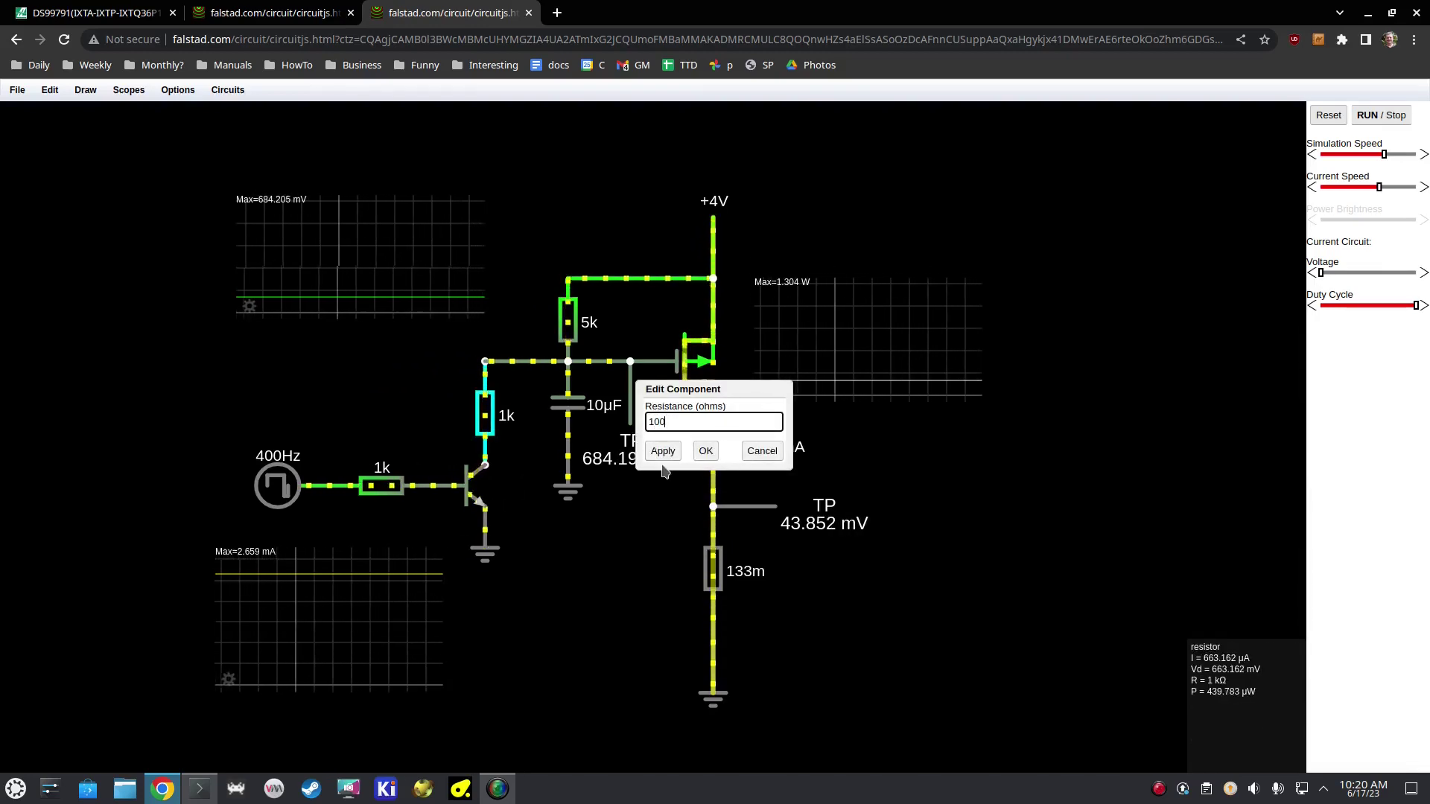
{"action": "left_click", "coordinate": [705, 451]}
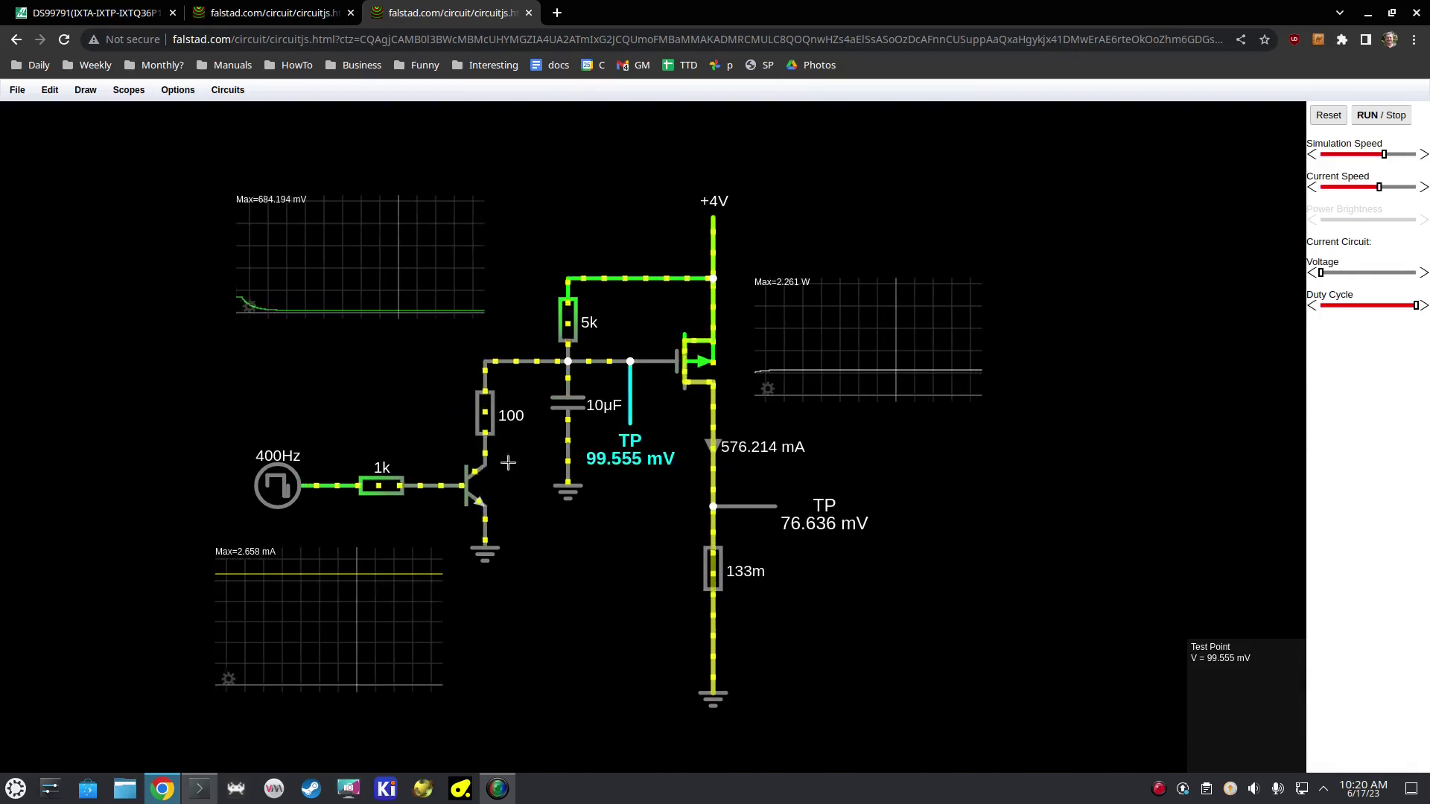
{"action": "double_click", "coordinate": [485, 417]}
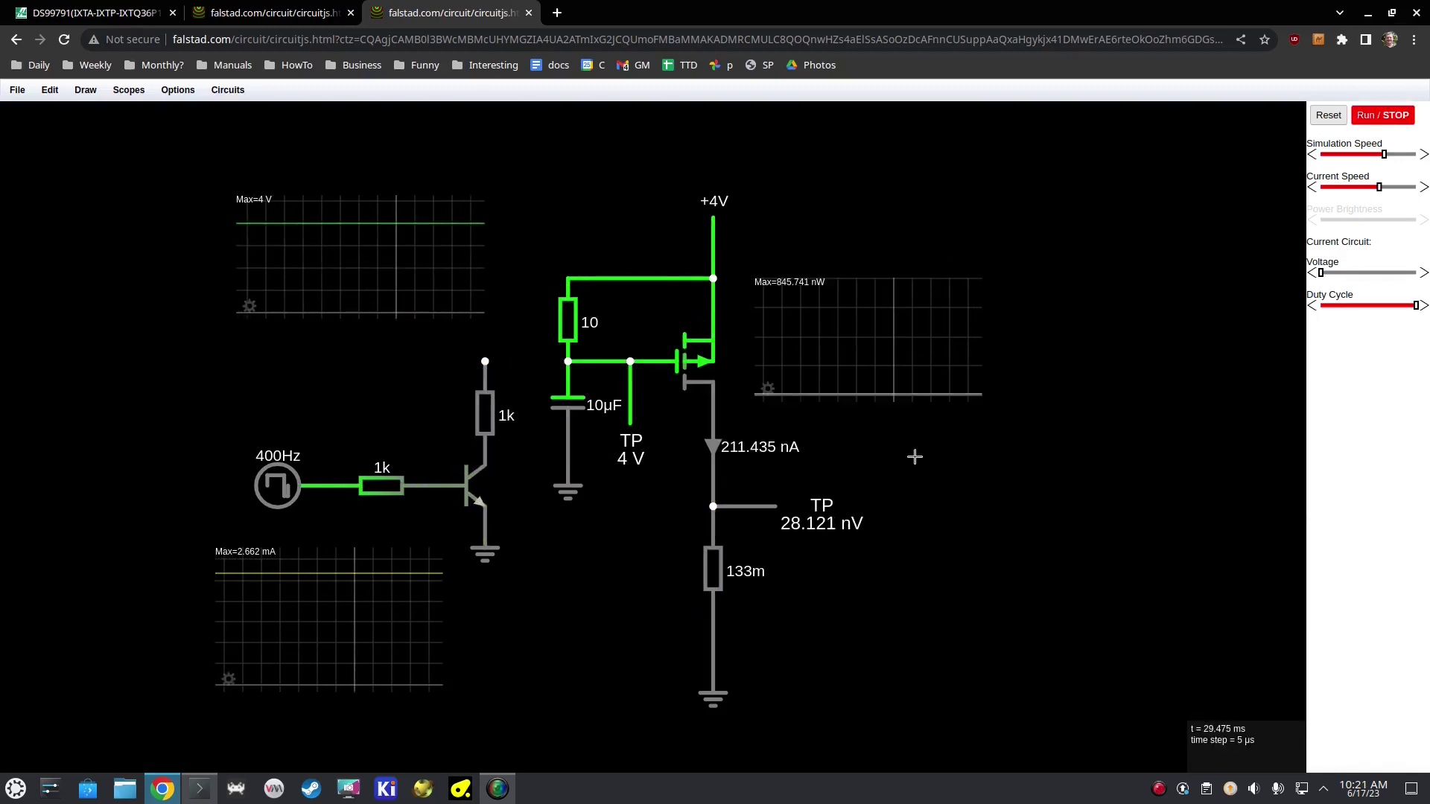